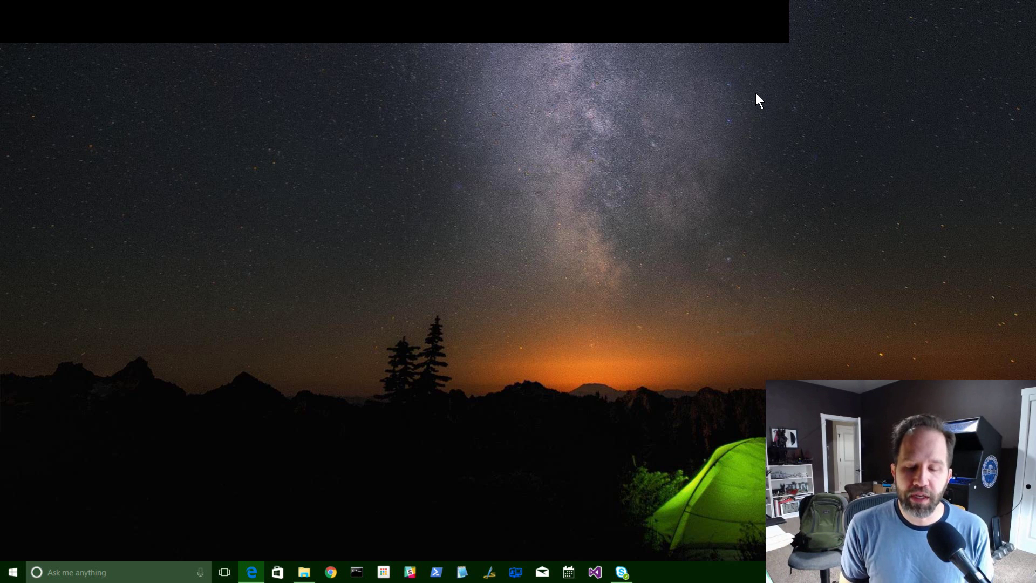
- Open Update & security in Windows Settings, then close Settings
left_click(13, 573)
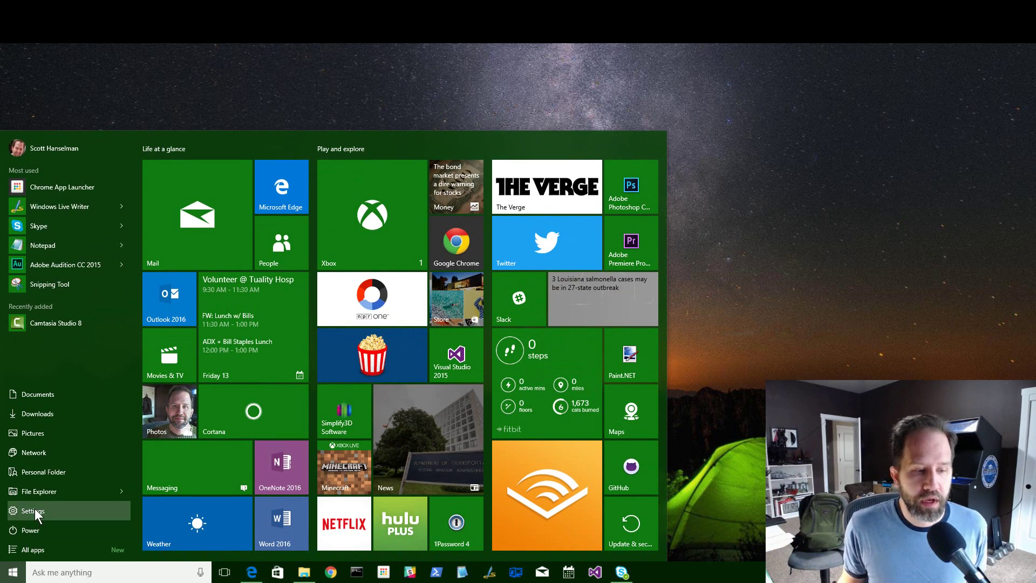
left_click(35, 510)
left_click(583, 339)
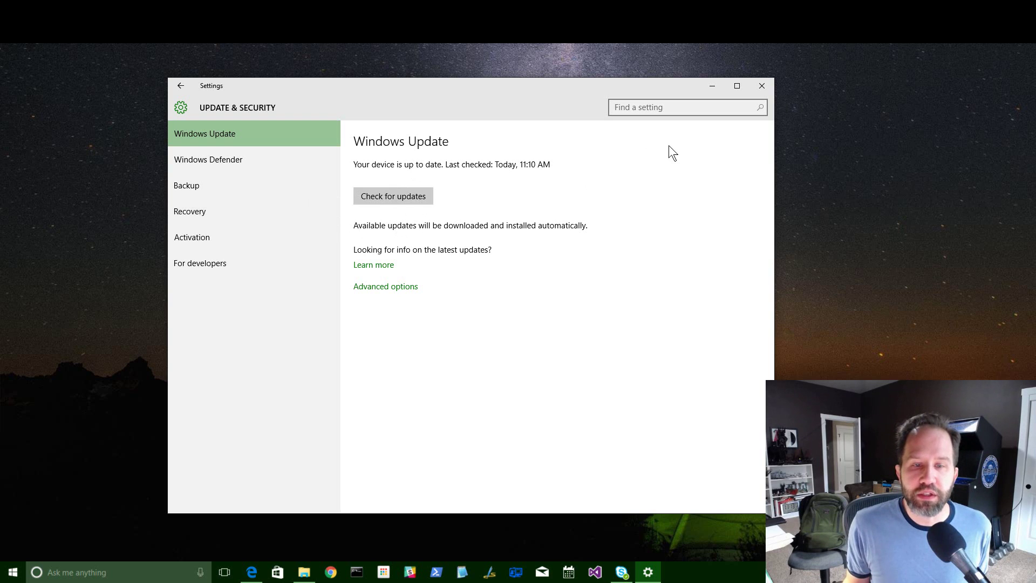
left_click(760, 86)
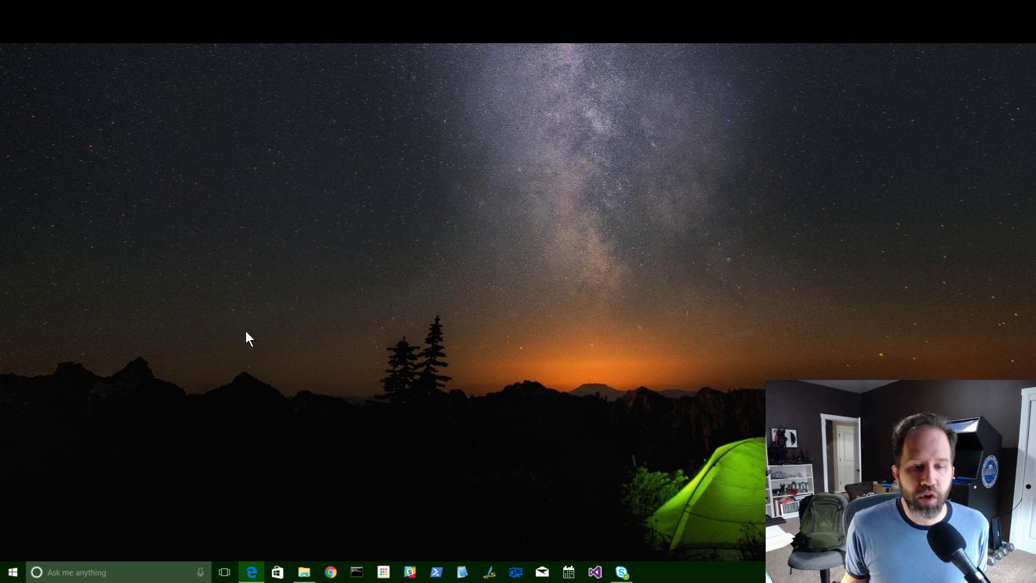
- Run the ver command in Command Prompt to check the Windows version, then close it
left_click(13, 576)
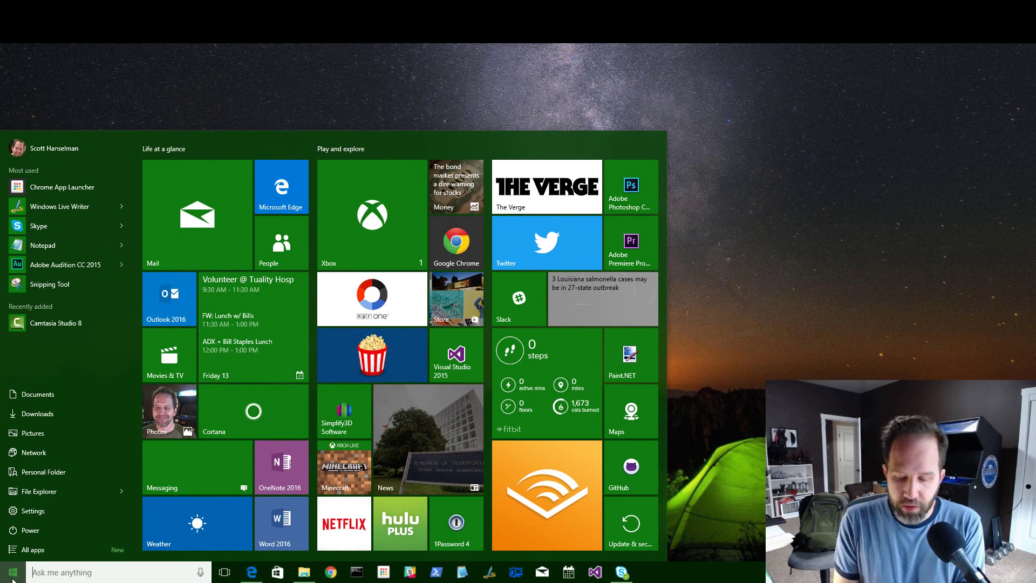
type("command")
key("Return")
type("v")
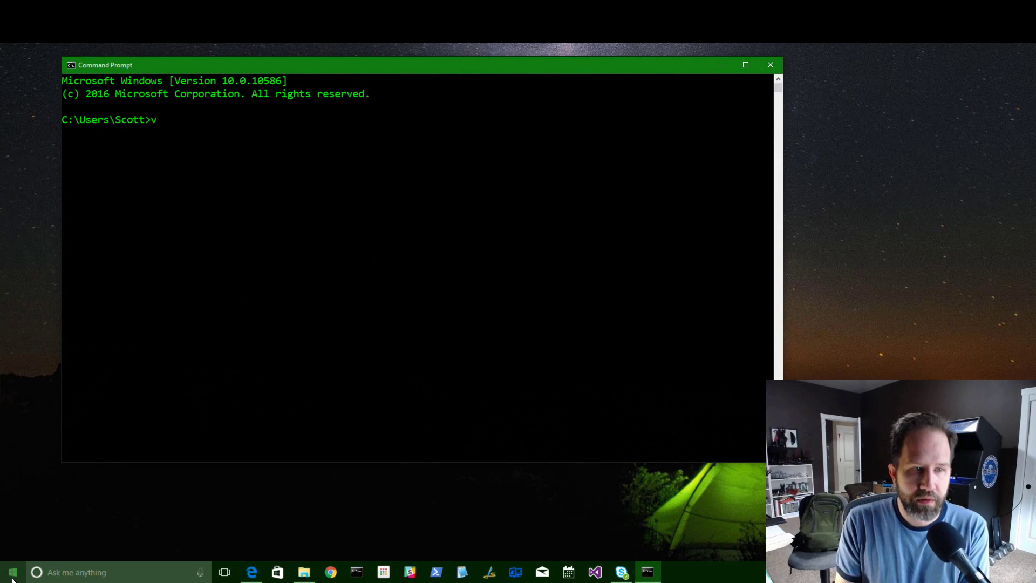
type("er")
key("Return")
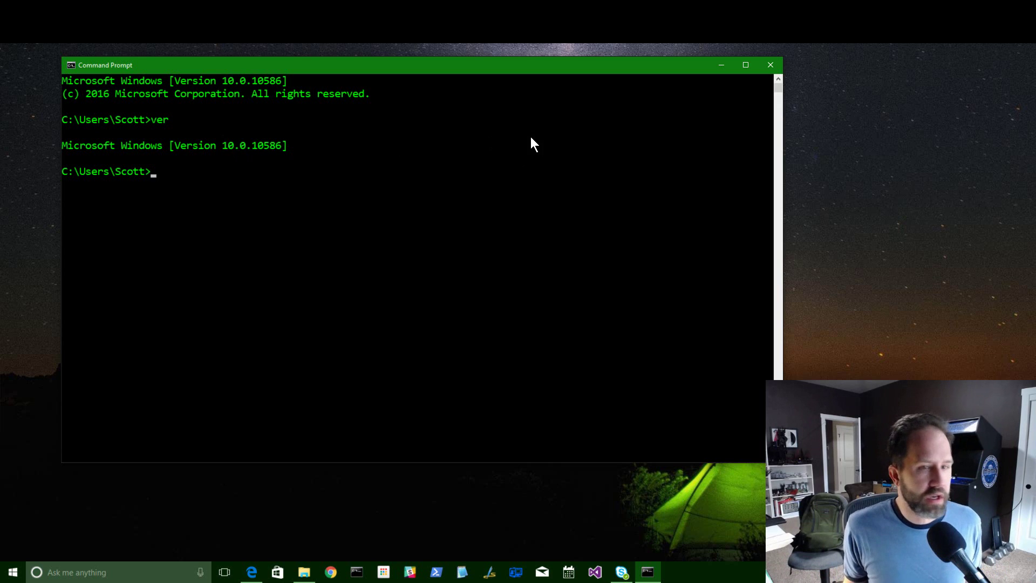
left_click(762, 68)
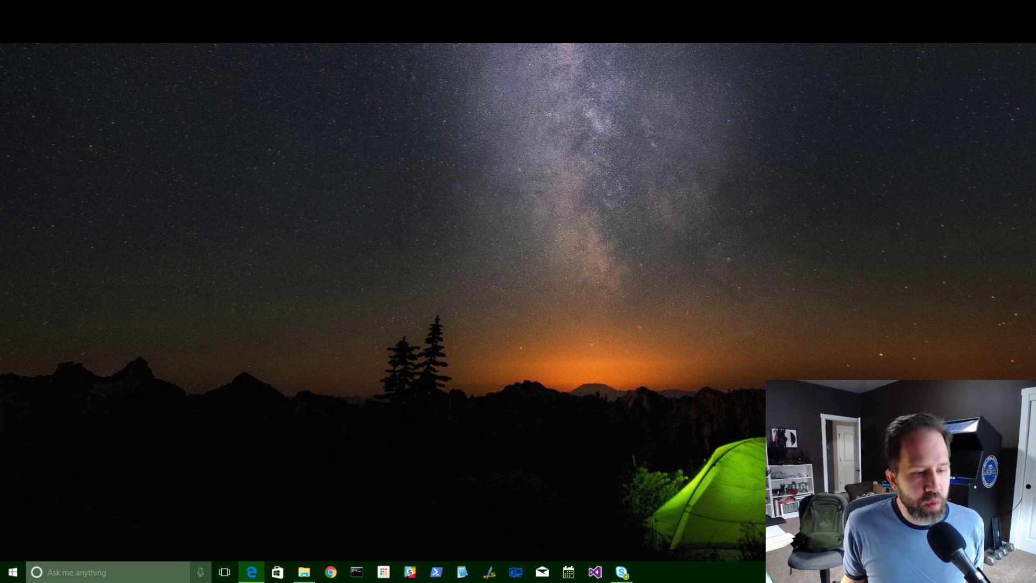
- Resize the Start menu slightly shorter and wide enough to show all three tile groups
left_click(13, 572)
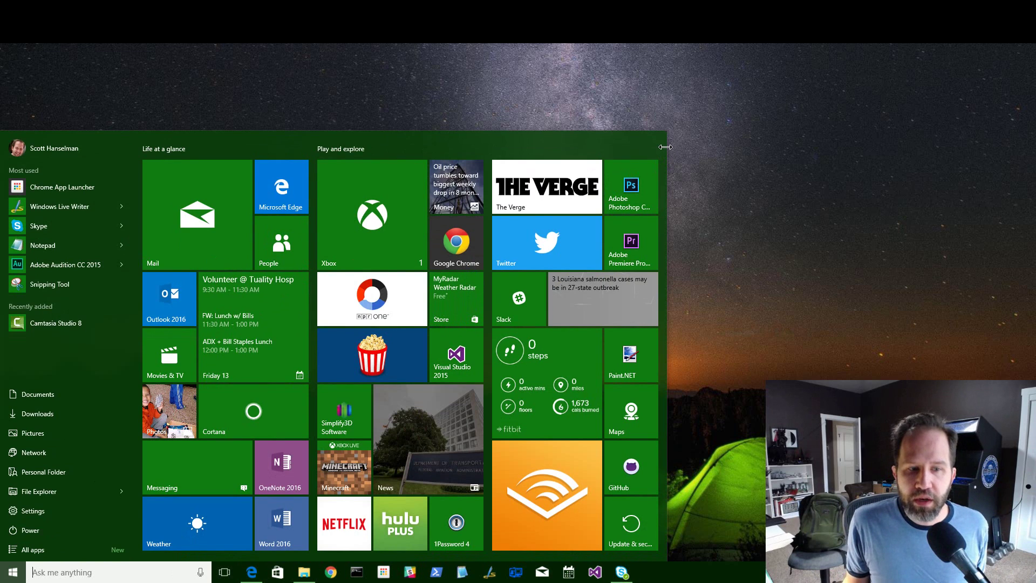
left_click_drag(549, 158, 318, 191)
left_click_drag(247, 128, 234, 151)
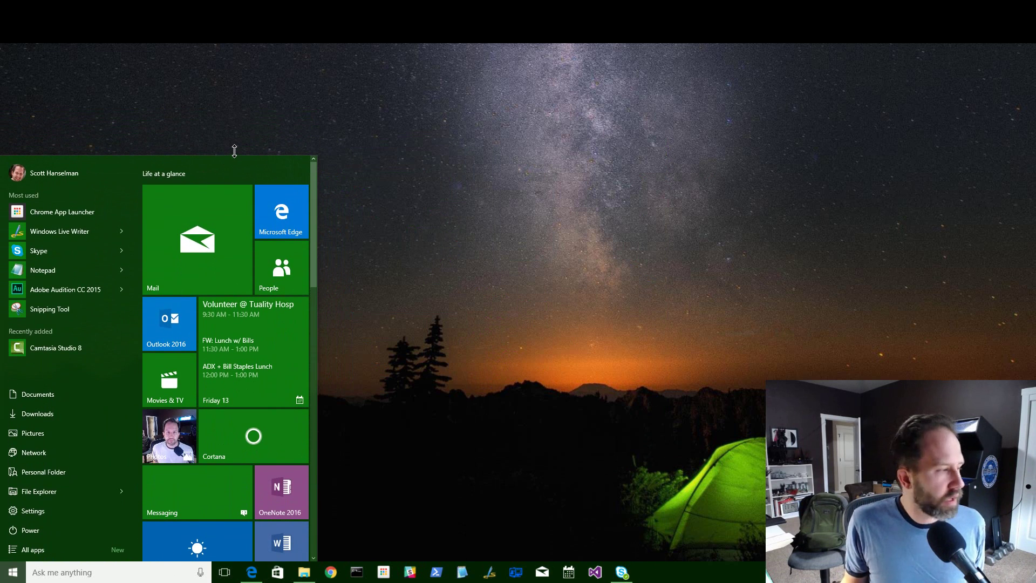
left_click_drag(322, 171, 717, 156)
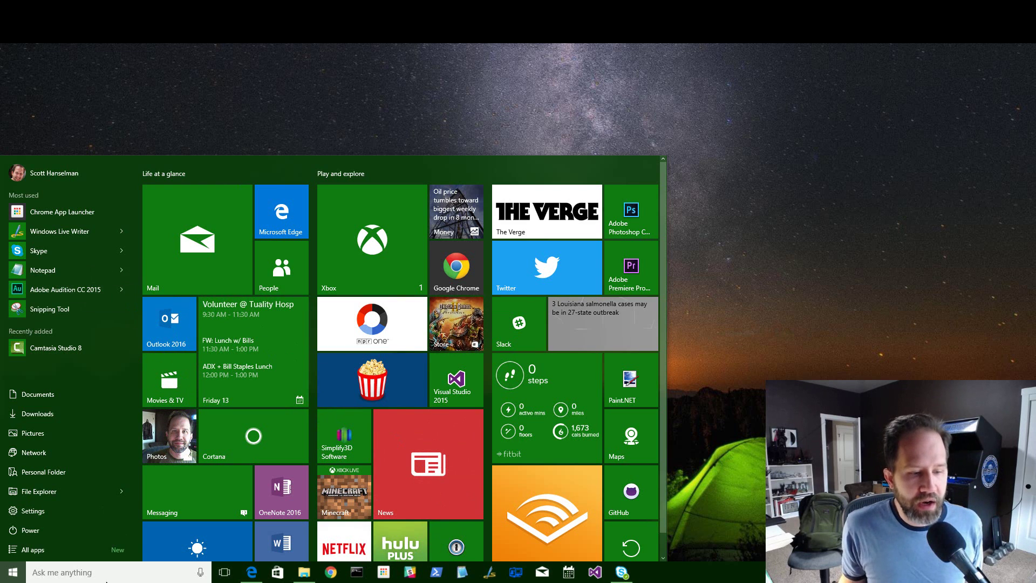
- Search 'tiles' and switch on Show more tiles on Start
left_click(101, 572)
type("tile")
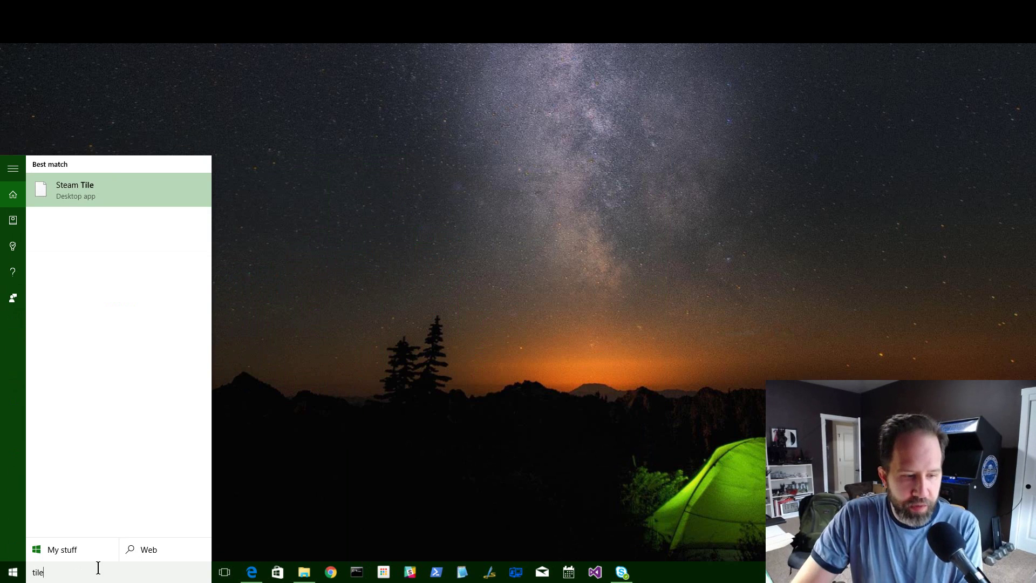
type("s")
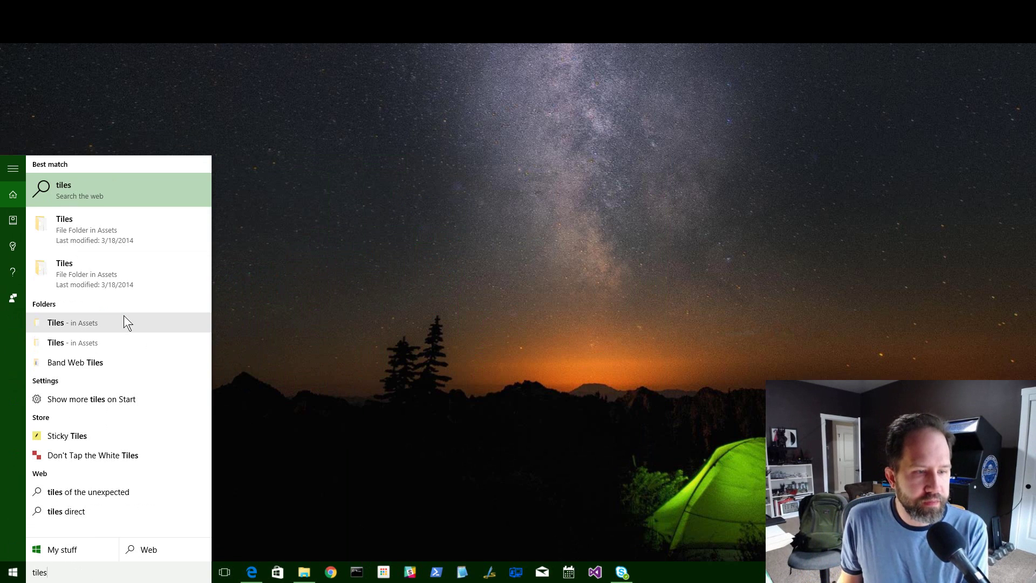
left_click(79, 400)
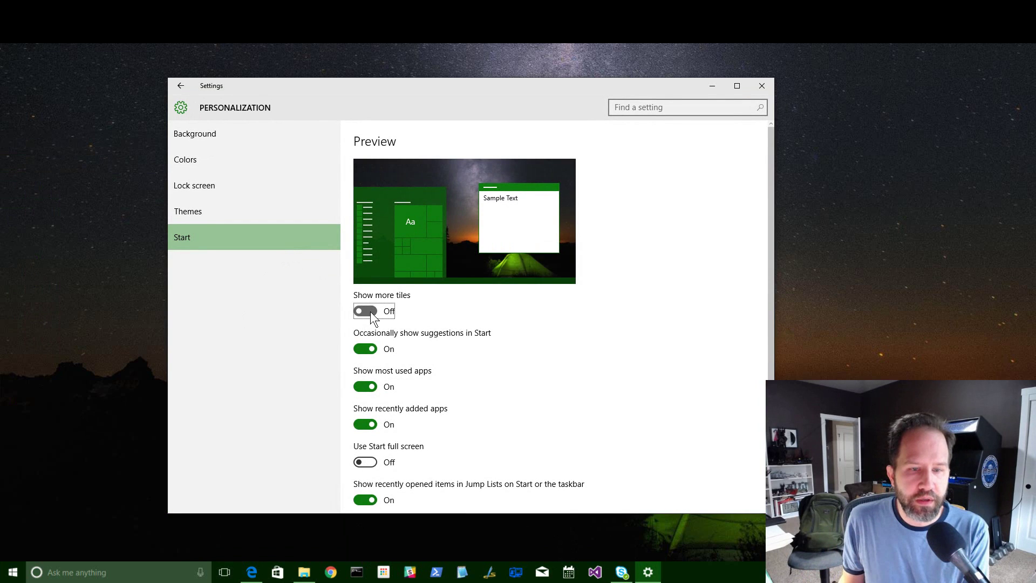
left_click(373, 318)
left_click(372, 319)
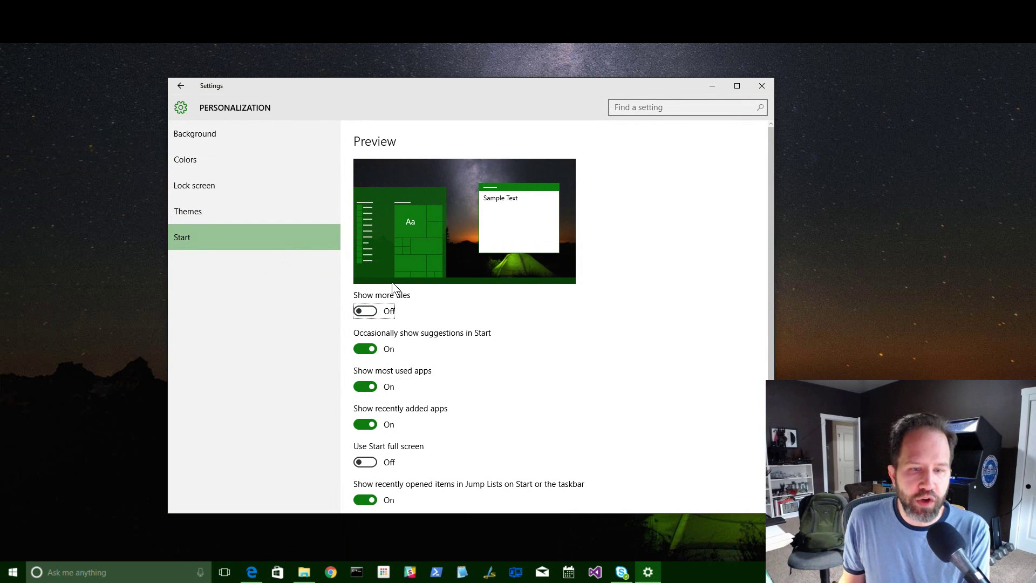
left_click(367, 311)
- In Start, move the Simplify3D tile beside Microsoft Edge and back into Play and explore
left_click(14, 573)
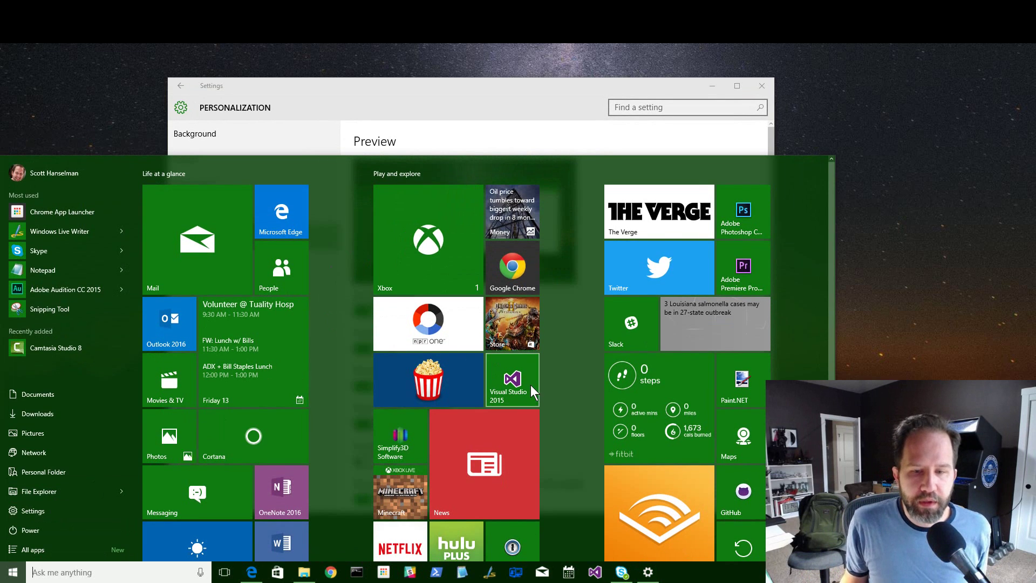
left_click_drag(391, 430, 320, 210)
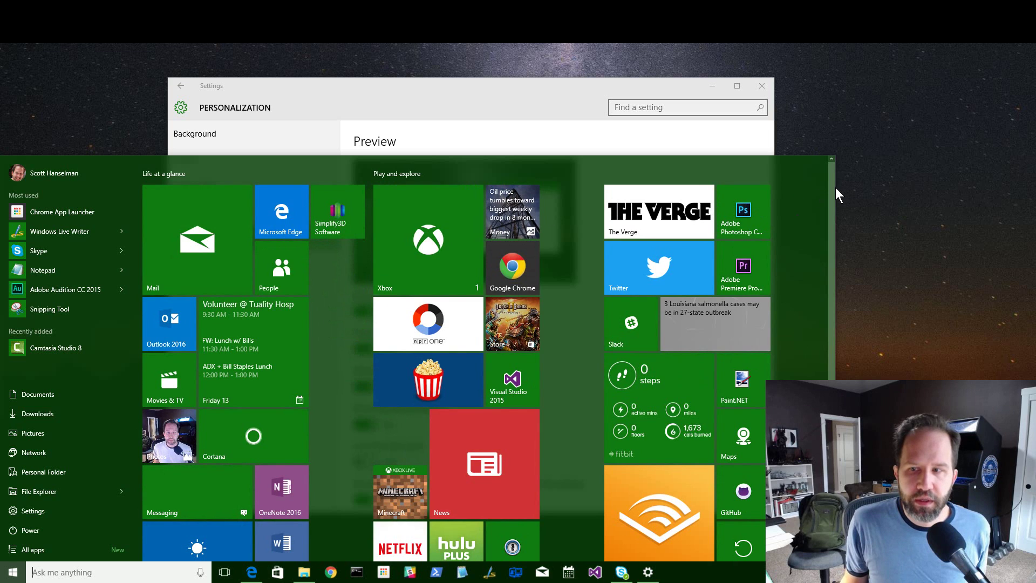
left_click_drag(835, 187, 838, 223)
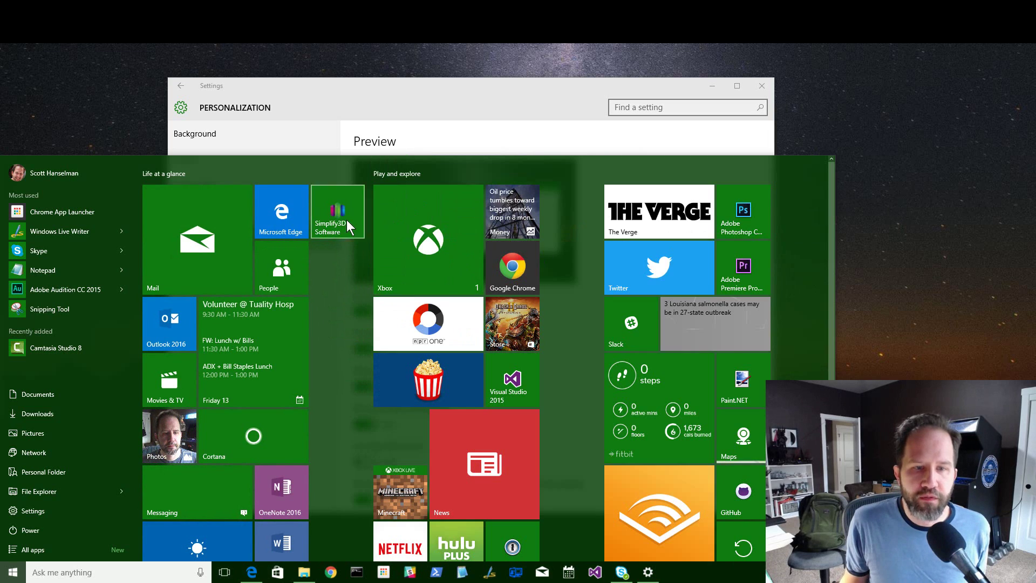
left_click_drag(346, 219, 400, 448)
left_click(450, 129)
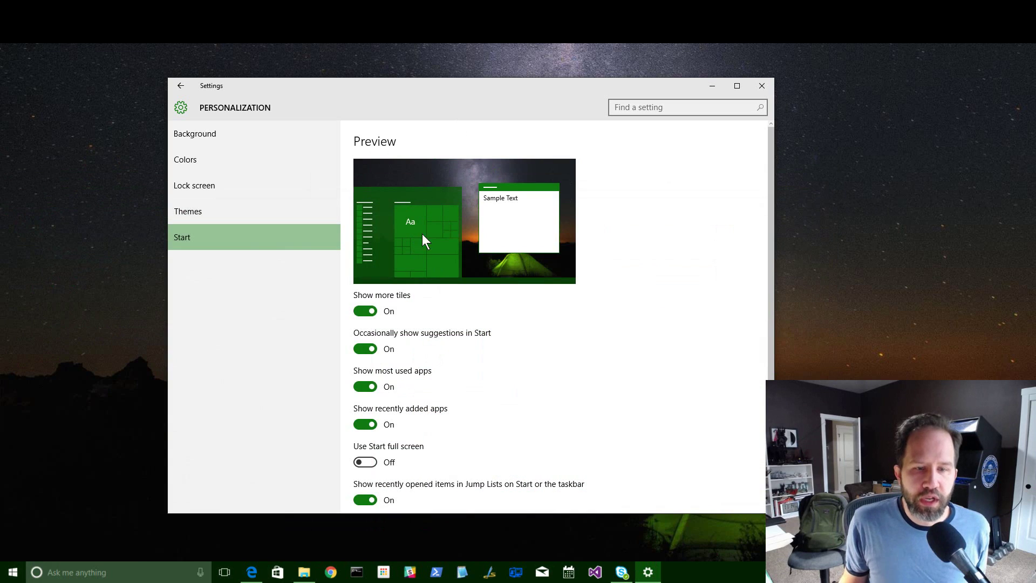
- Turn Show more tiles off and check the more compact Start layout
left_click(366, 311)
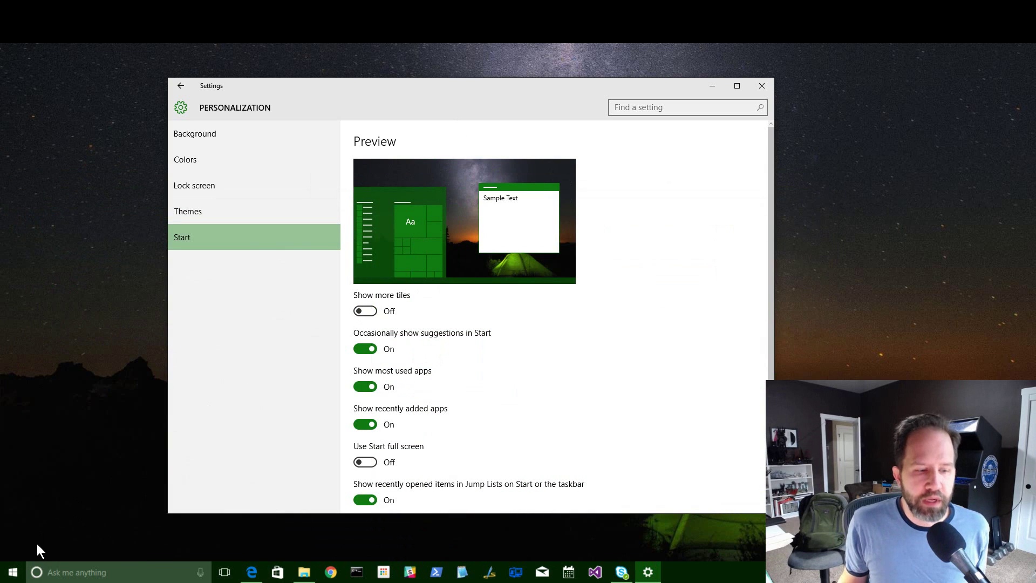
left_click(15, 572)
left_click(428, 111)
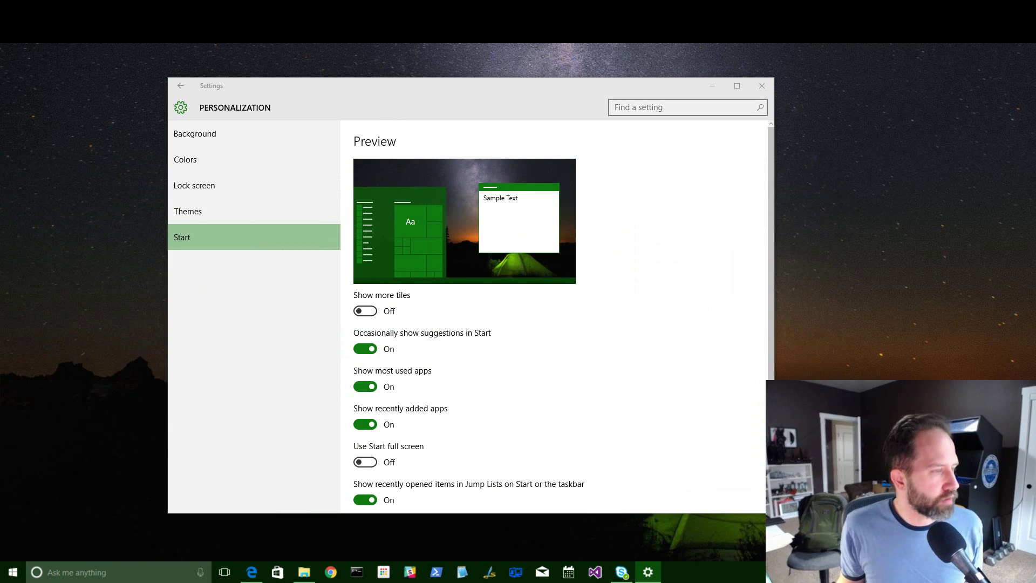
- Minimize Settings and resize the Mail tile on Start to Wide
left_click(702, 88)
left_click(14, 568)
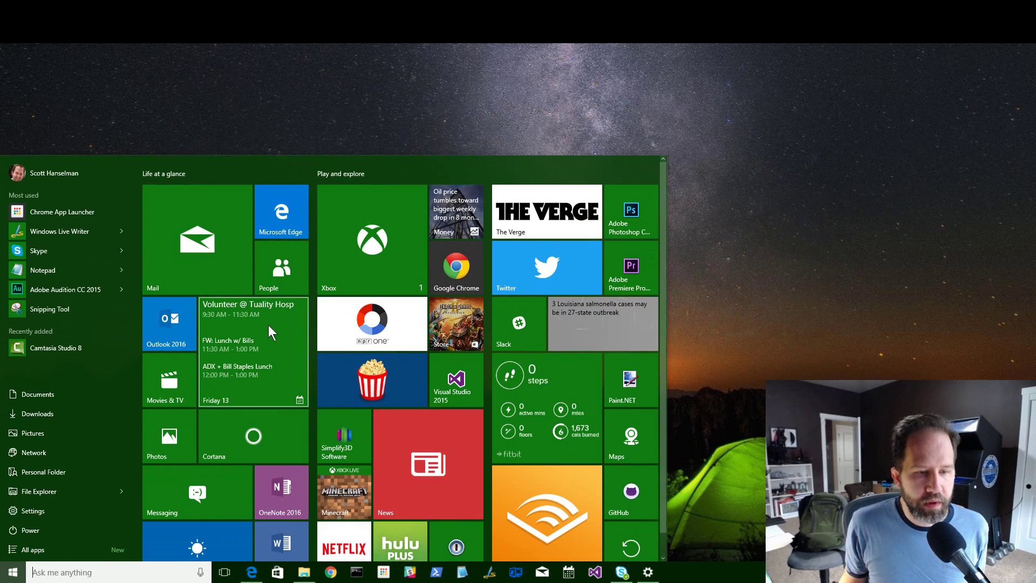
right_click(215, 244)
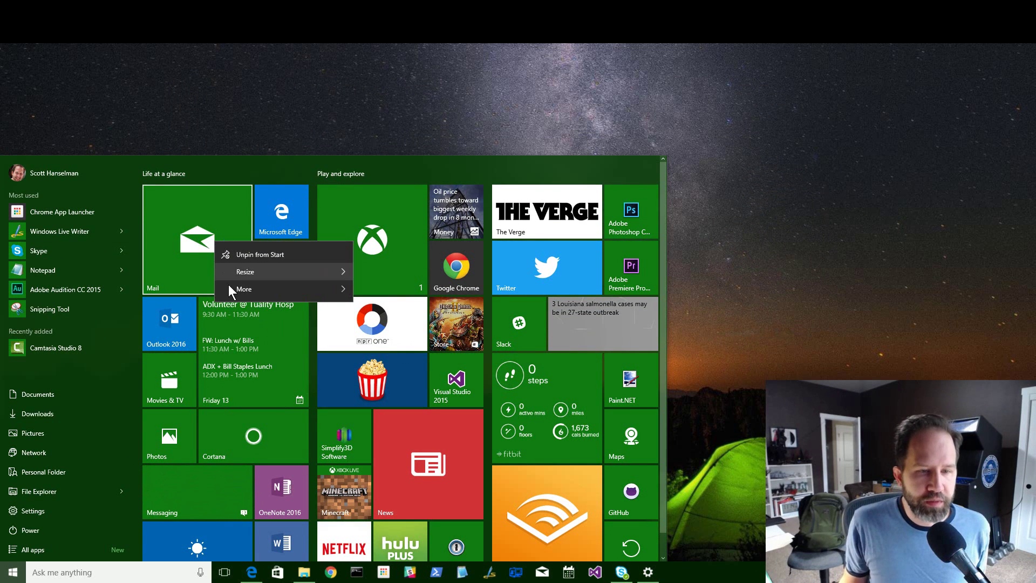
mouse_move(234, 270)
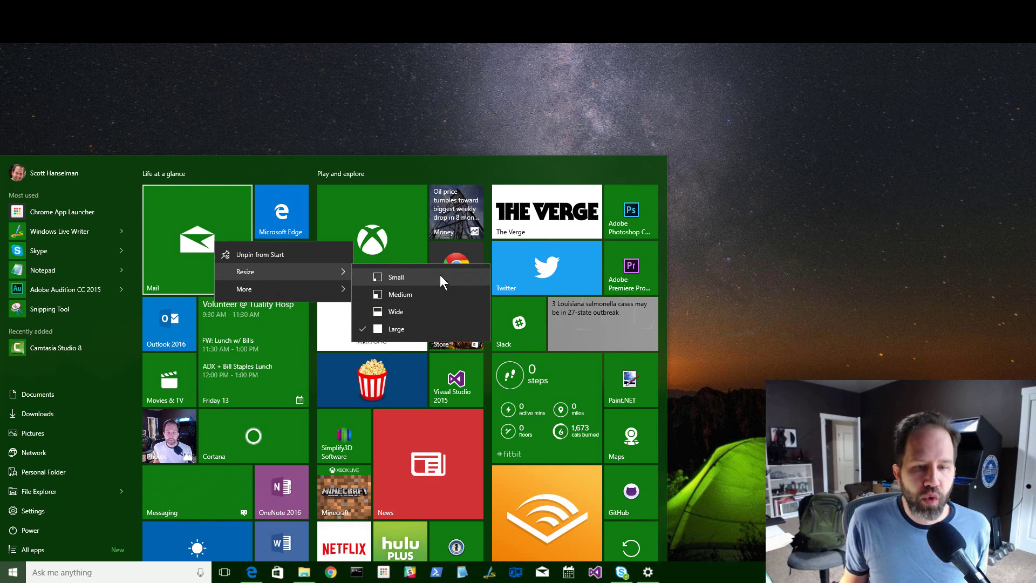
left_click(397, 312)
- Set the Mail tile back to Large, then close Start to reveal the desktop
right_click(191, 207)
mouse_move(213, 232)
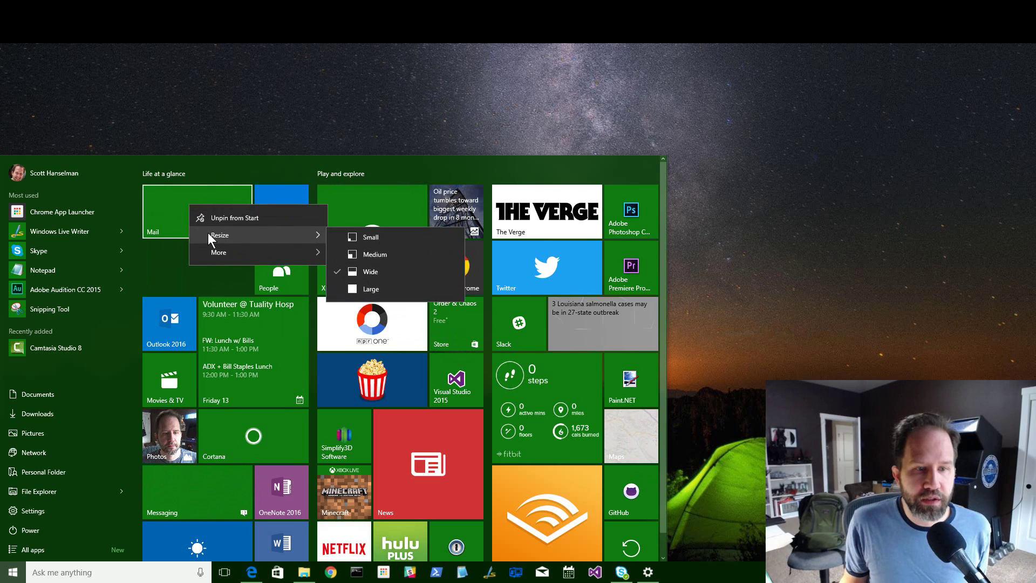
left_click(389, 294)
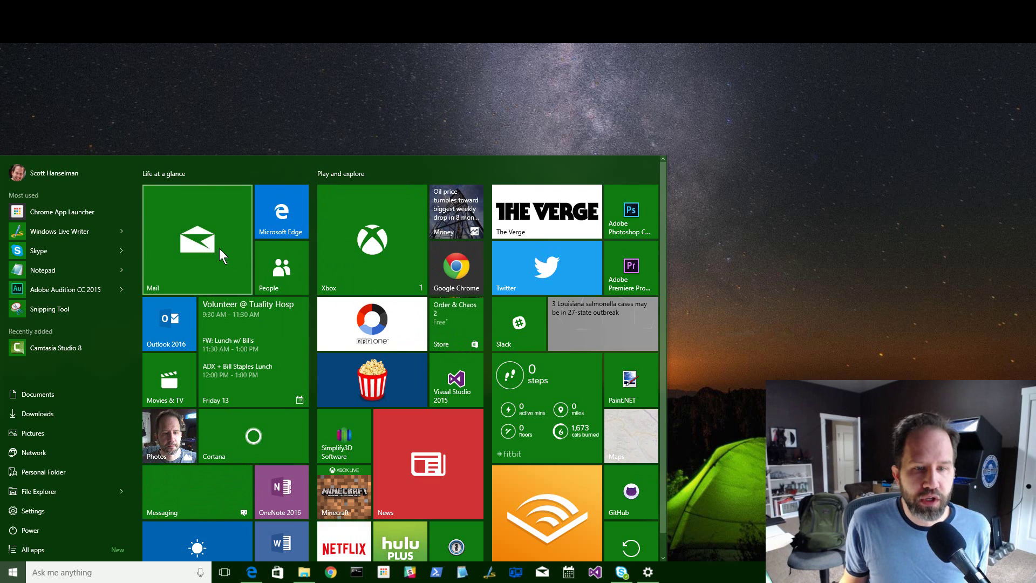
right_click(213, 244)
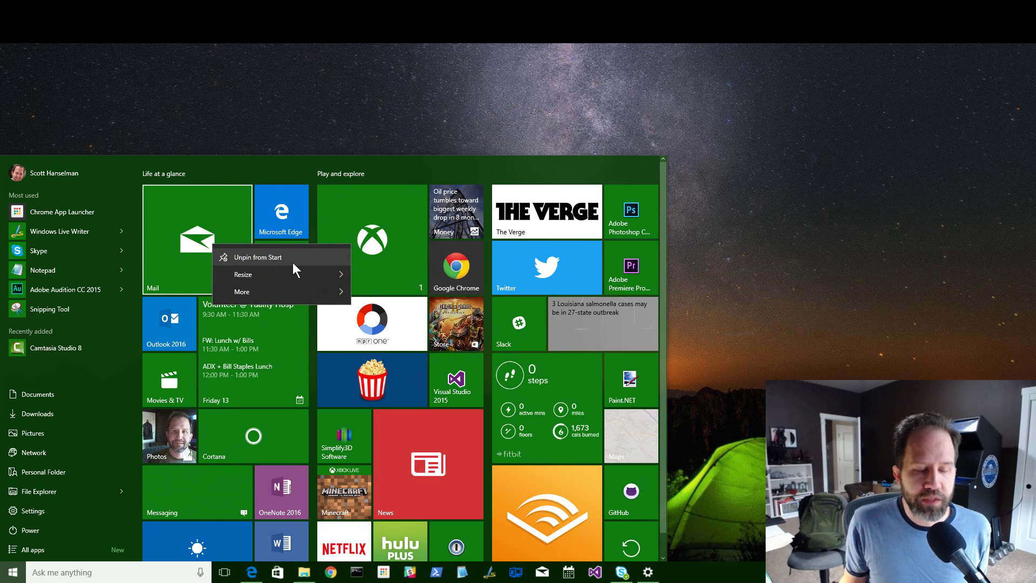
mouse_move(299, 292)
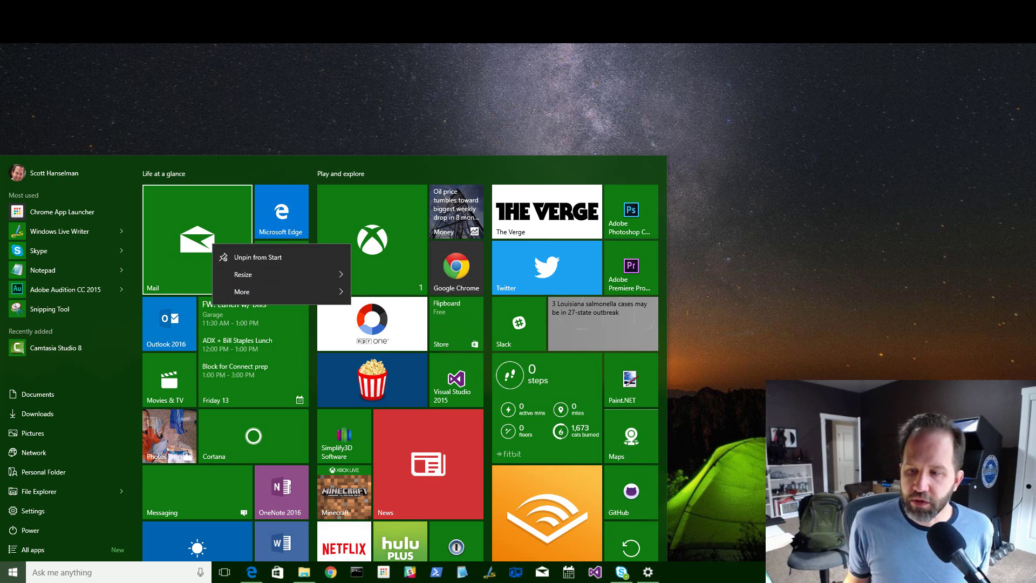
left_click(688, 412)
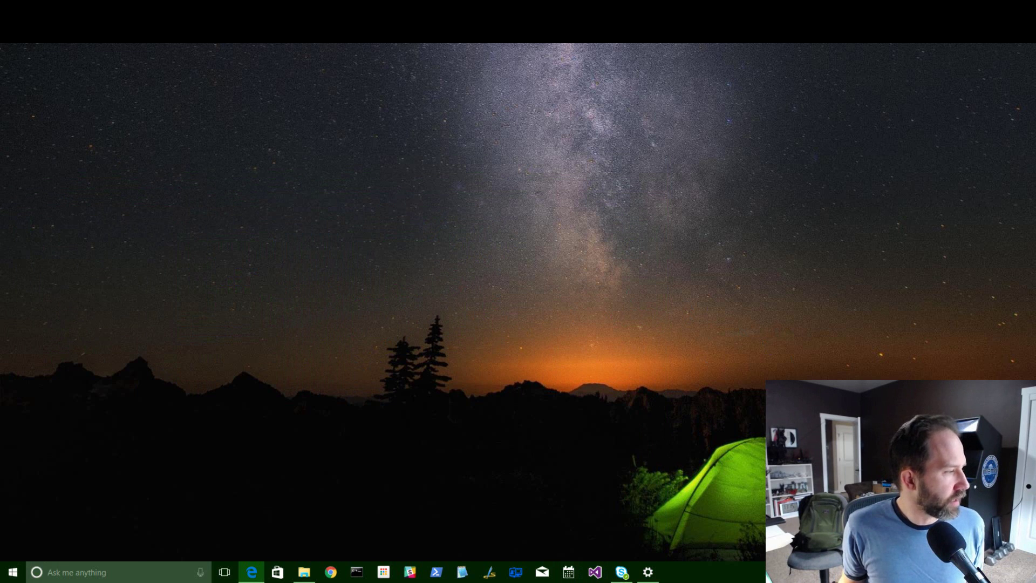
right_click(392, 130)
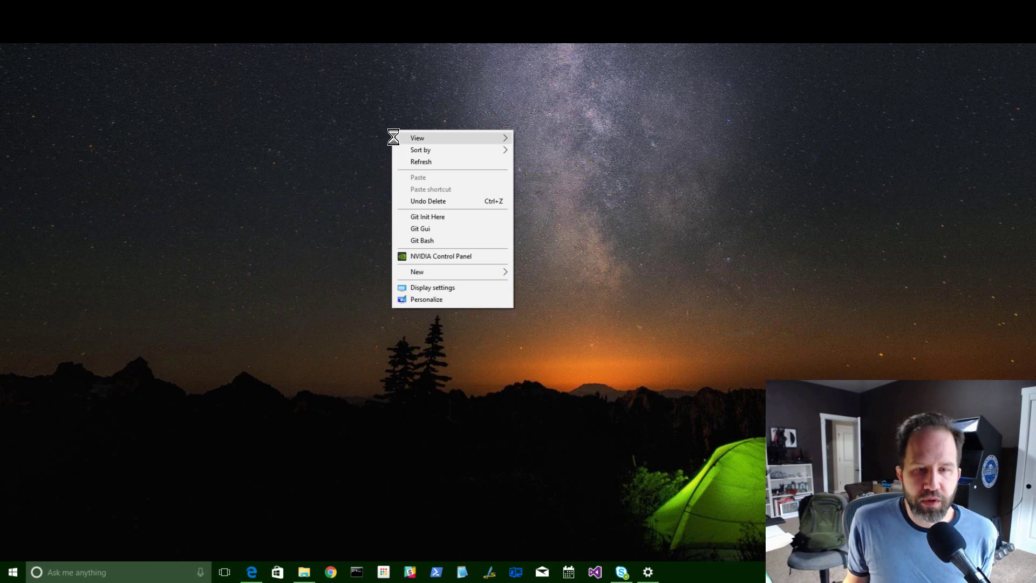
left_click(328, 156)
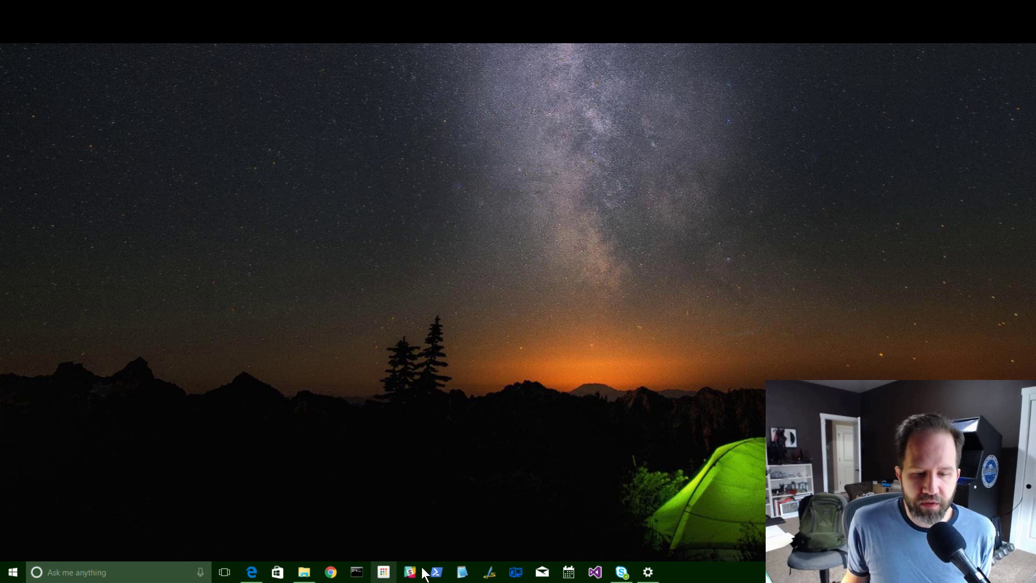
right_click(646, 575)
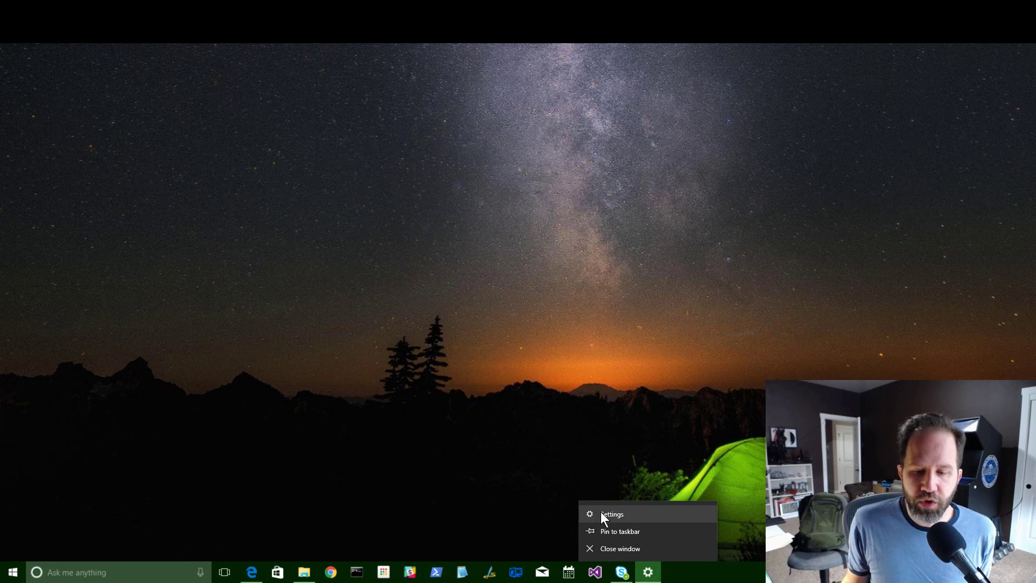
right_click(569, 572)
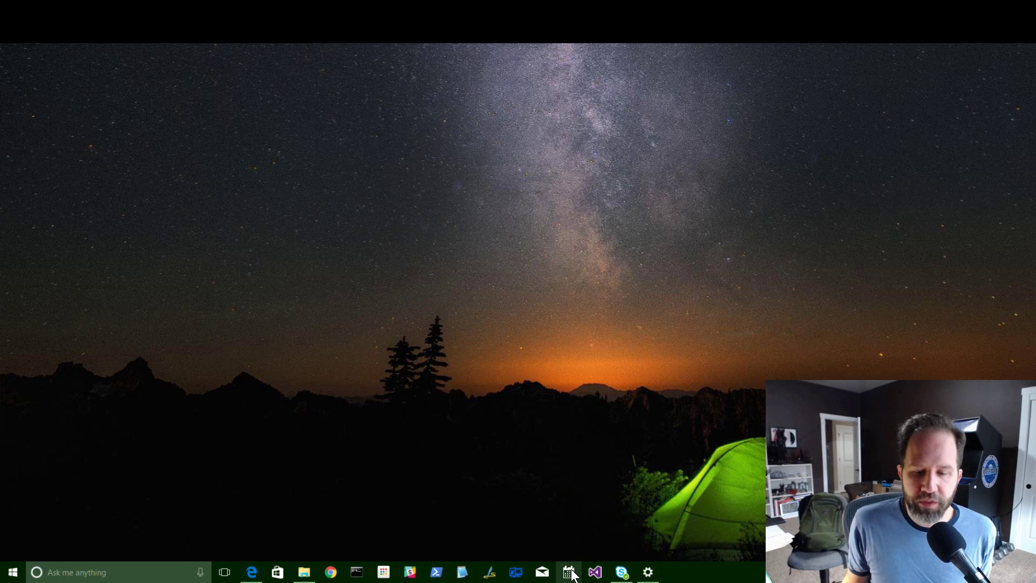
left_click(448, 478)
right_click(241, 577)
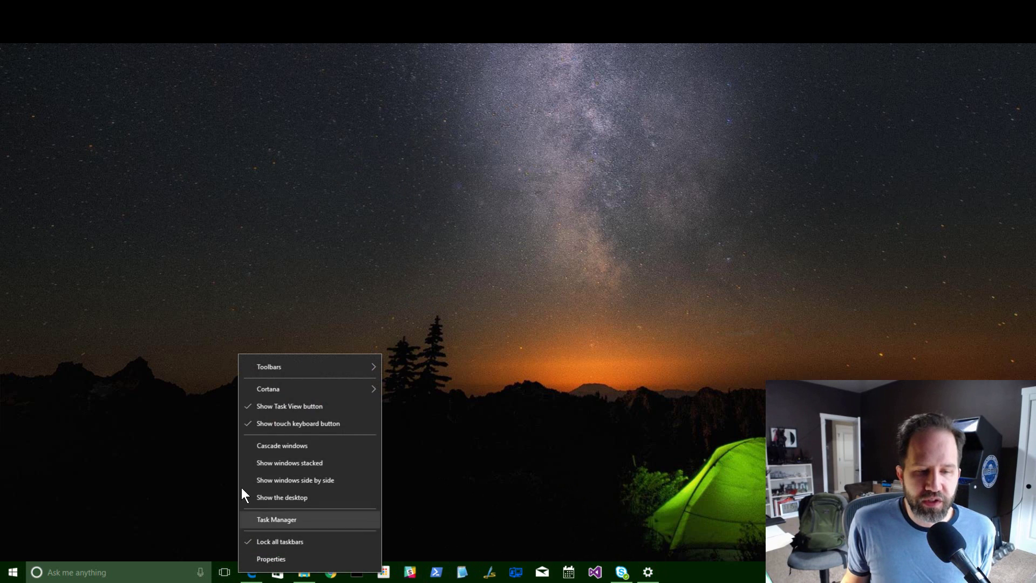
mouse_move(300, 362)
right_click(252, 572)
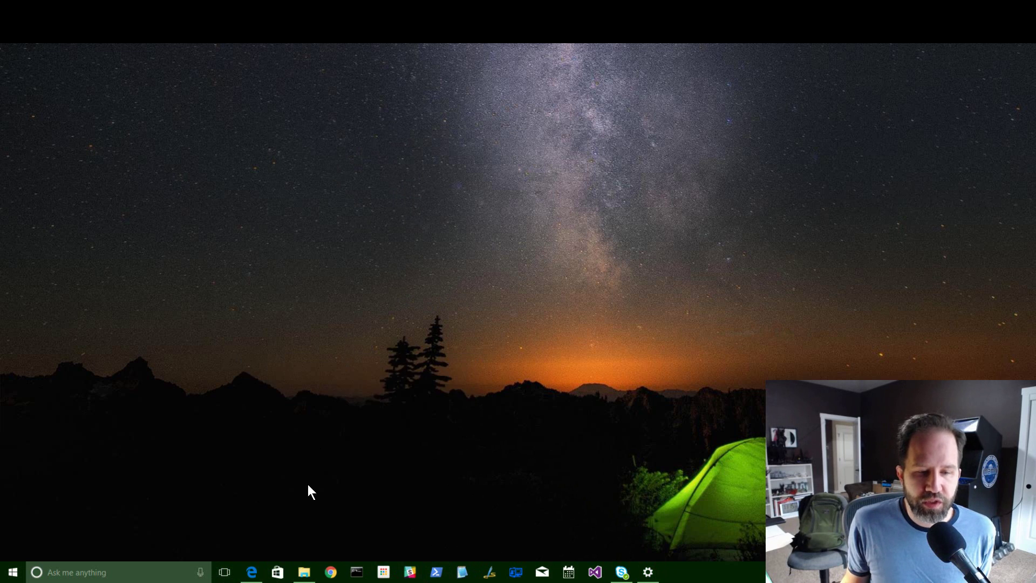
right_click(251, 572)
right_click(282, 460)
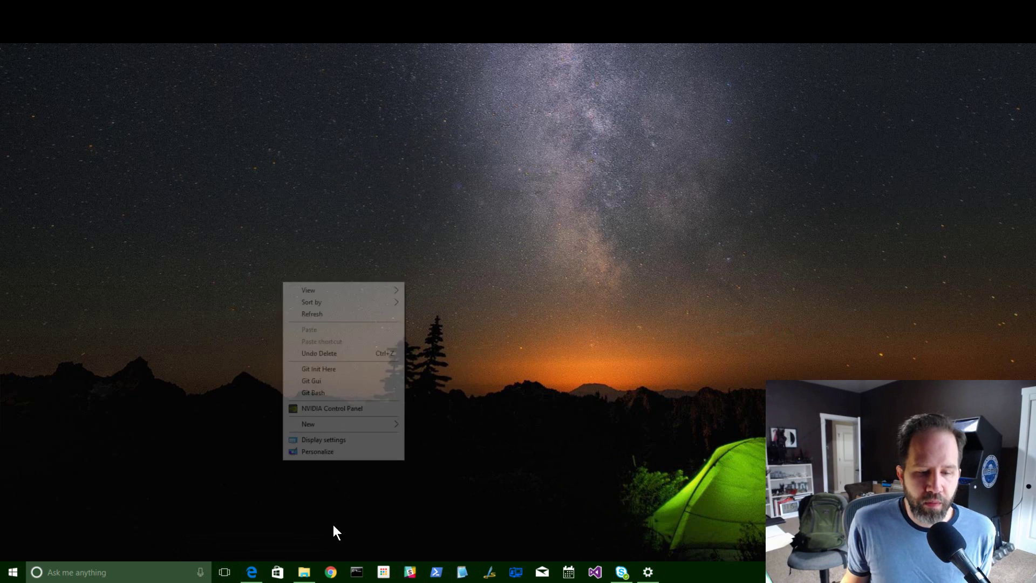
right_click(331, 572)
right_click(331, 572)
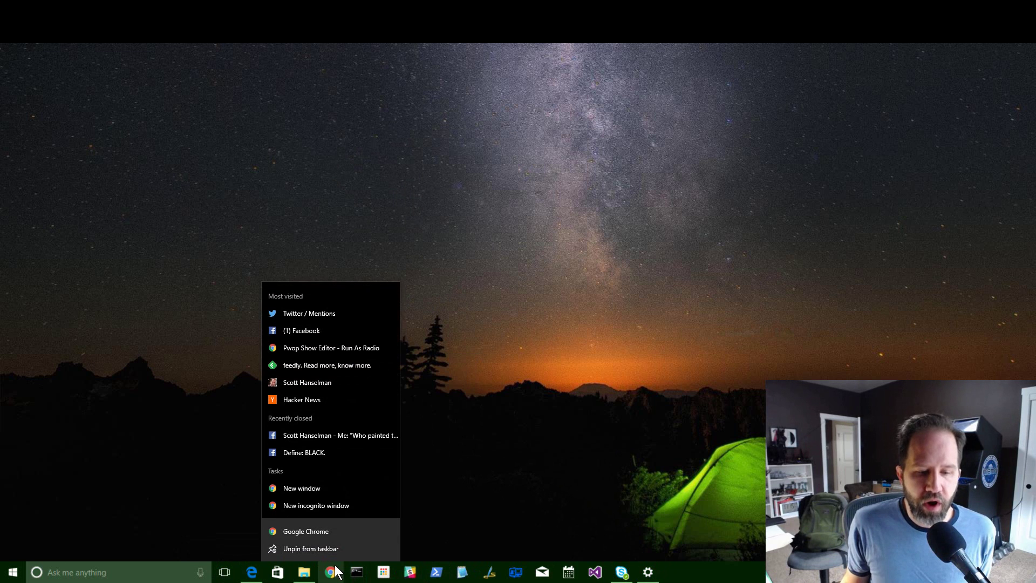
left_click(182, 396)
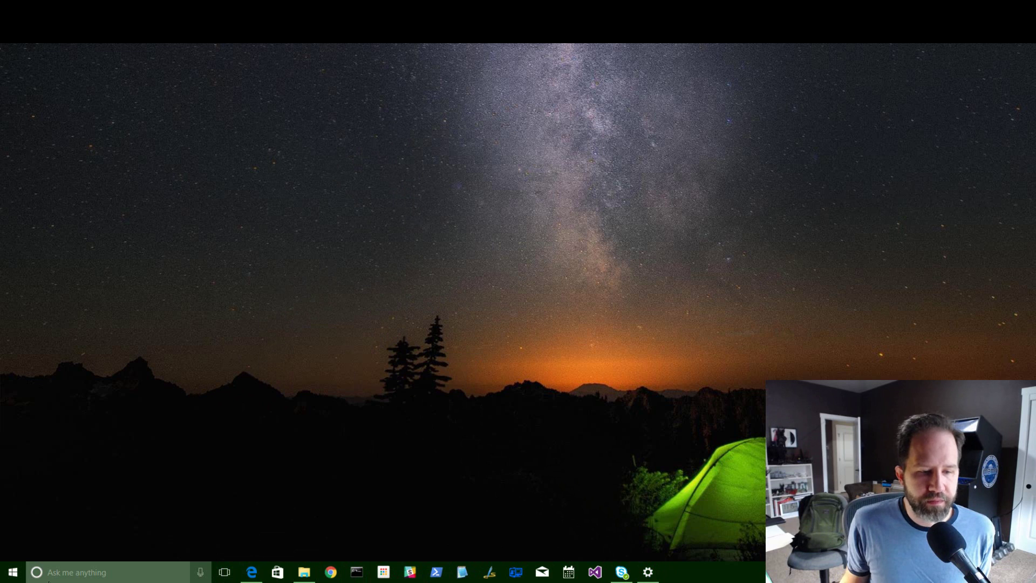
left_click(16, 574)
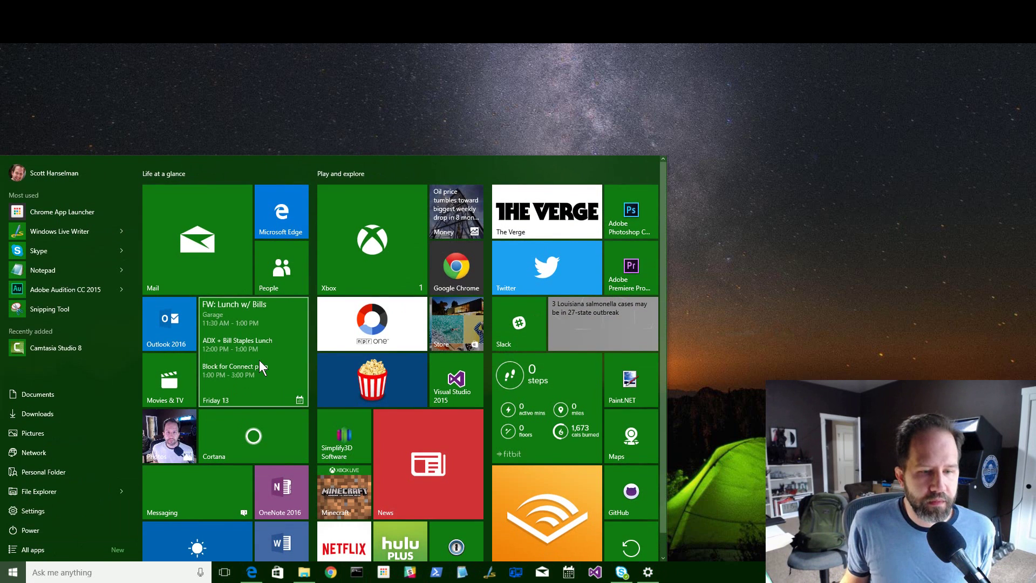
right_click(259, 361)
mouse_move(293, 388)
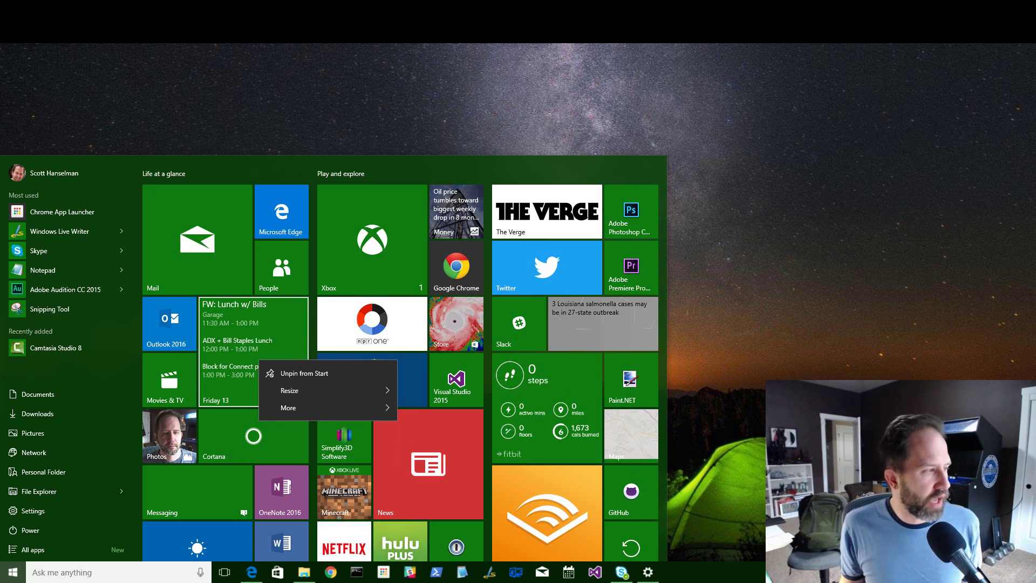
key("super")
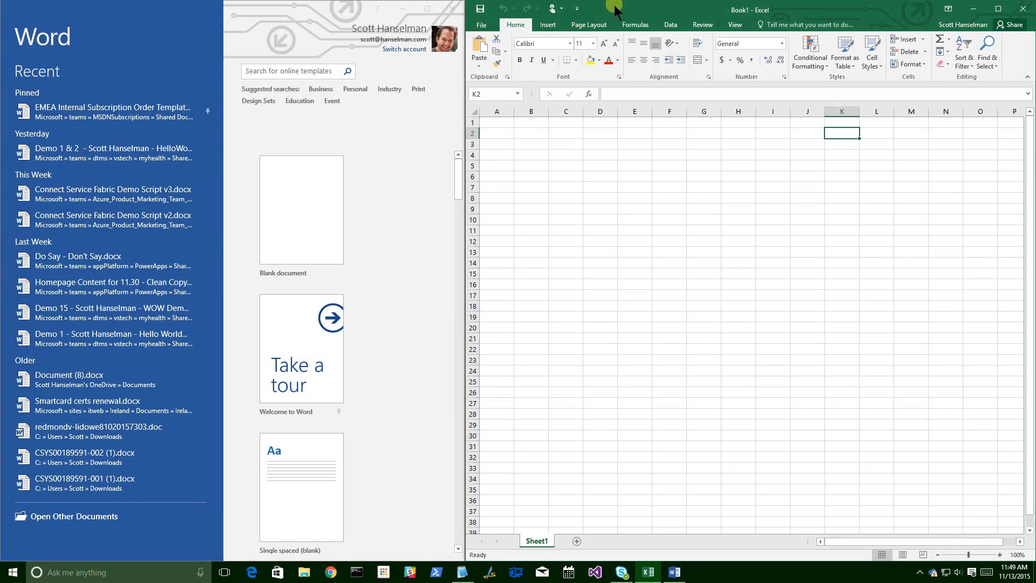
- Re-snap Word to the left half and drag the shared border so Word widens and Excel narrows
left_click_drag(615, 9, 1033, 62)
left_click(285, 11)
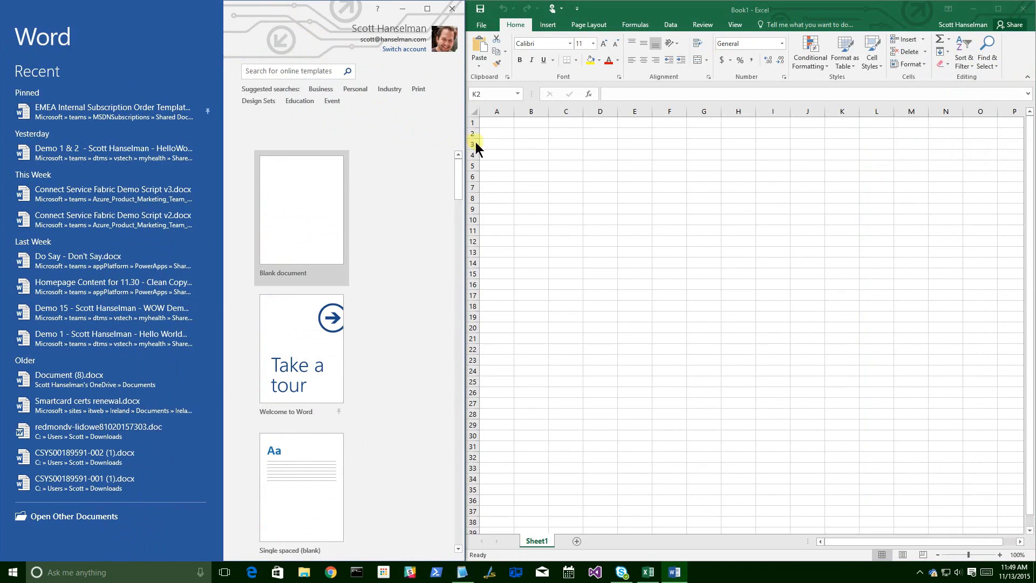
left_click_drag(309, 11, 2, 70)
left_click_drag(475, 103, 523, 165)
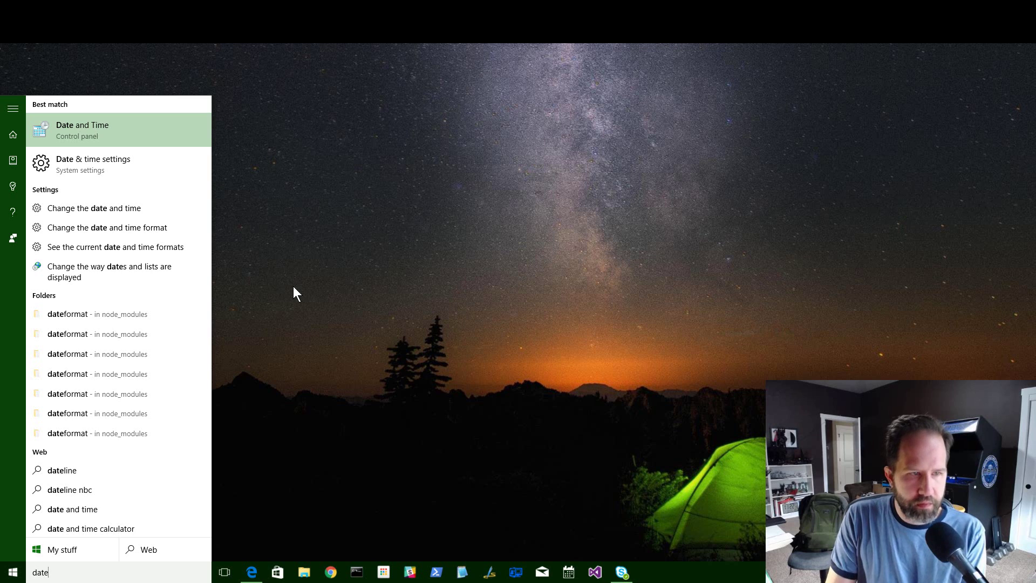
- Open Date & time settings from the search results, then go back to Settings home
key("Down")
key("Return")
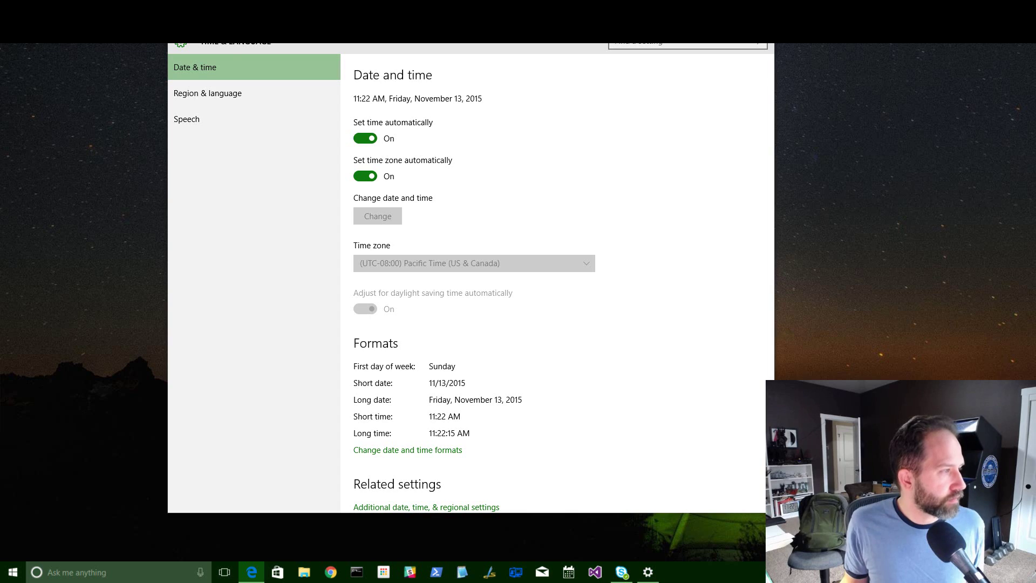
key("BackSpace")
- Search 'privacy' and open Messaging, then the general Privacy settings
type("privac")
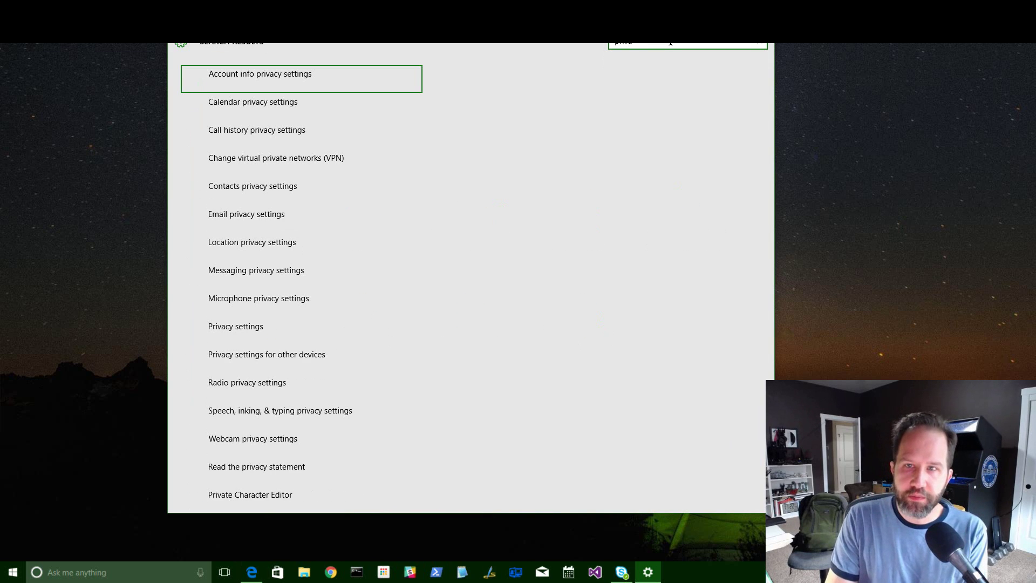
left_click(270, 276)
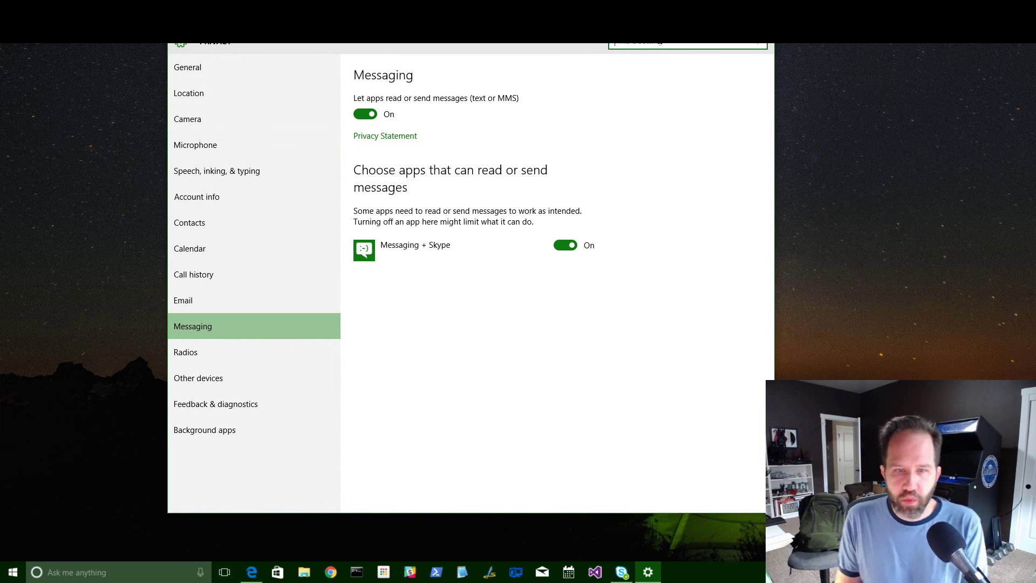
type("privacy")
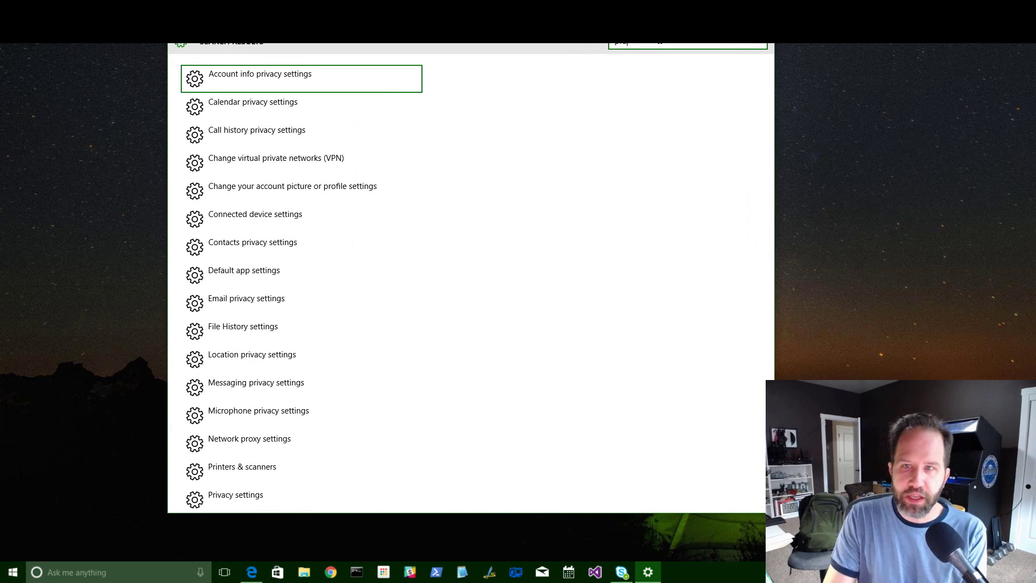
left_click(378, 298)
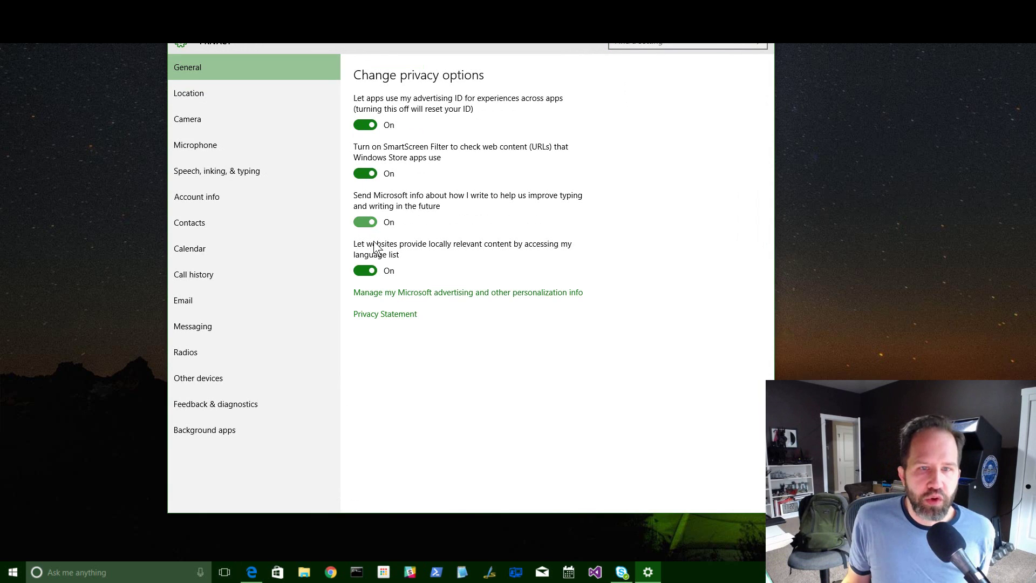
- Browse Location, Camera, Microphone, Speech, Radios and Messaging privacy pages, then close Settings and open Start
left_click(184, 98)
left_click(185, 118)
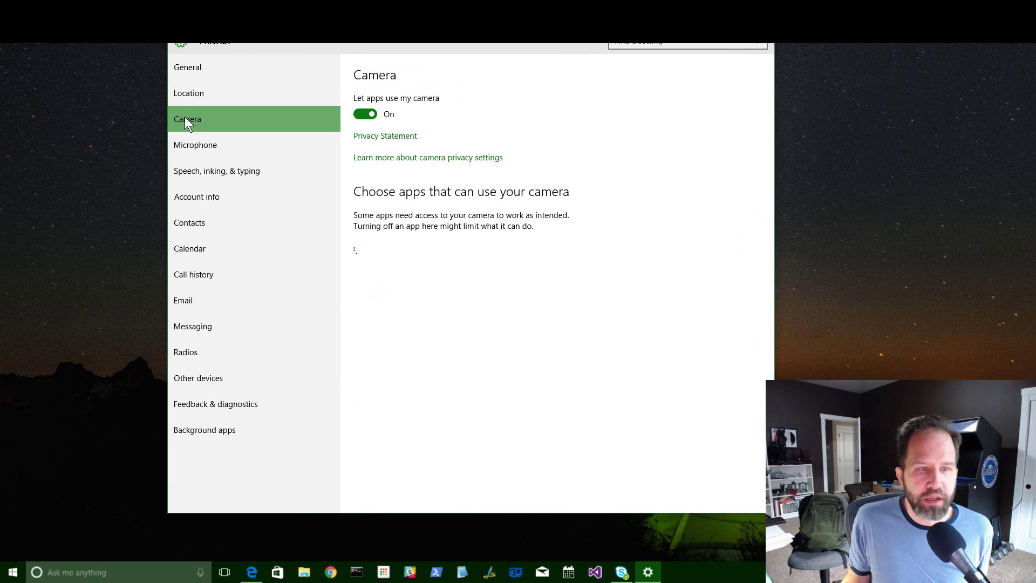
left_click(194, 147)
left_click(180, 169)
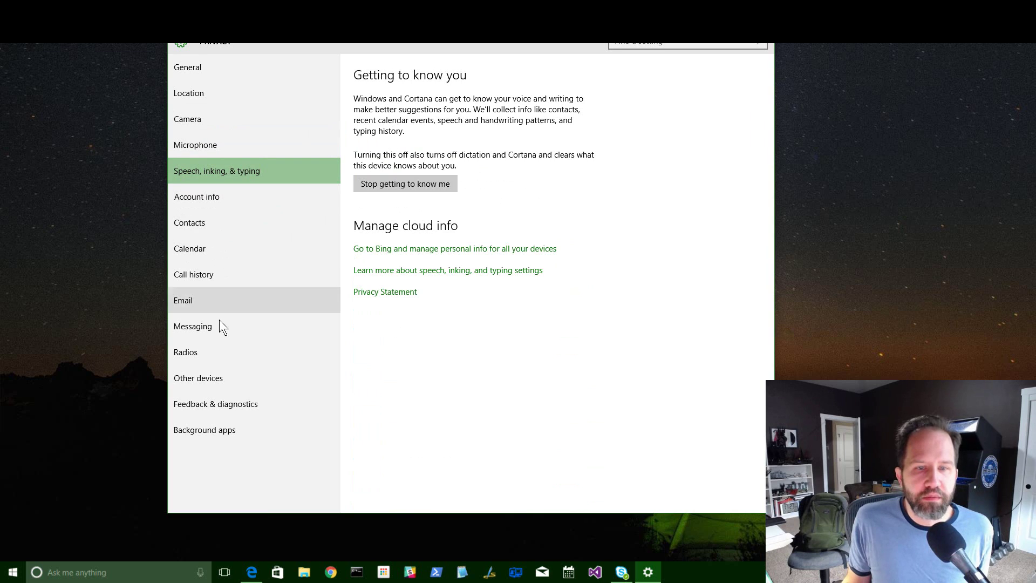
left_click(212, 351)
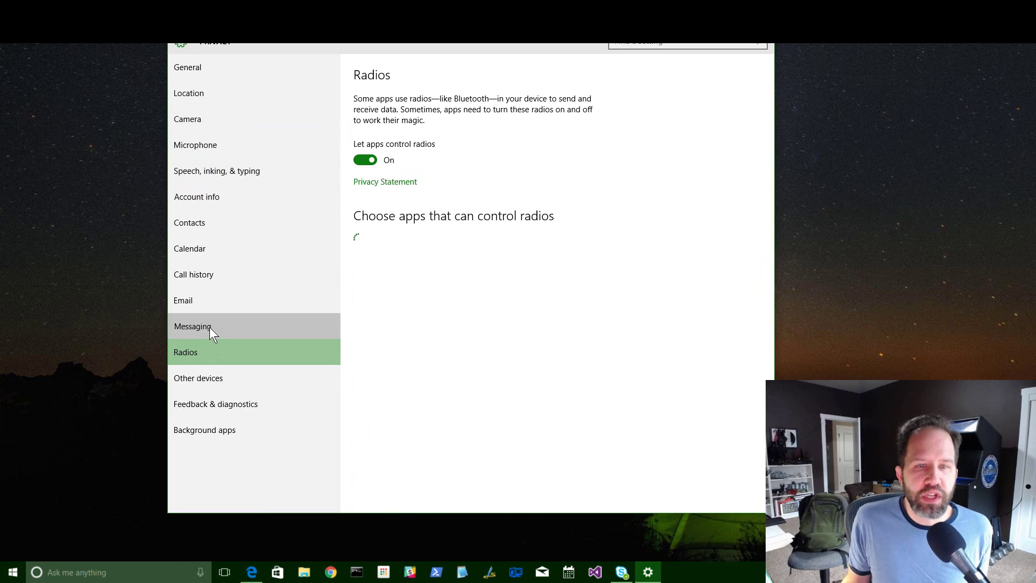
left_click(209, 329)
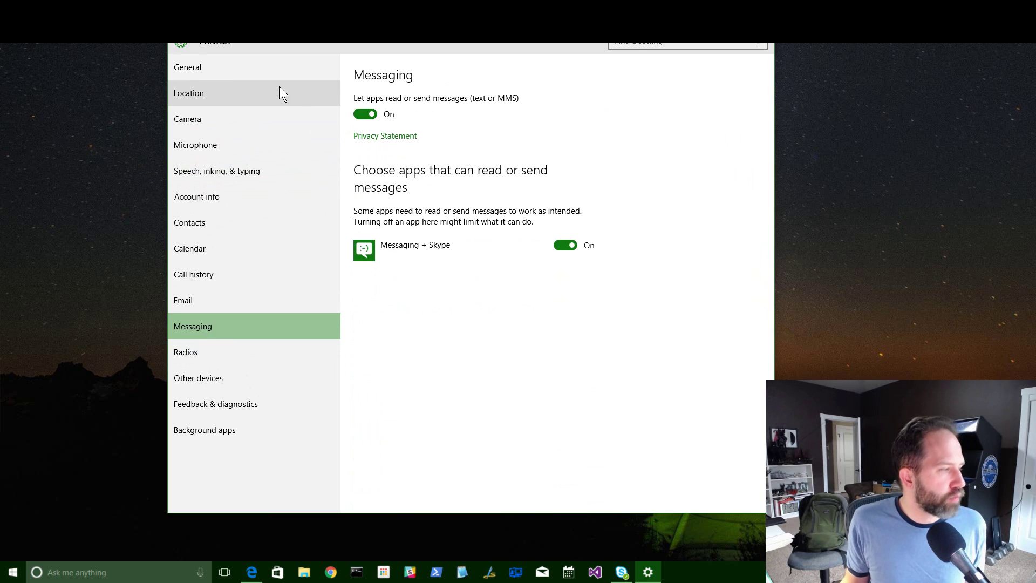
key("alt+F4")
key("super")
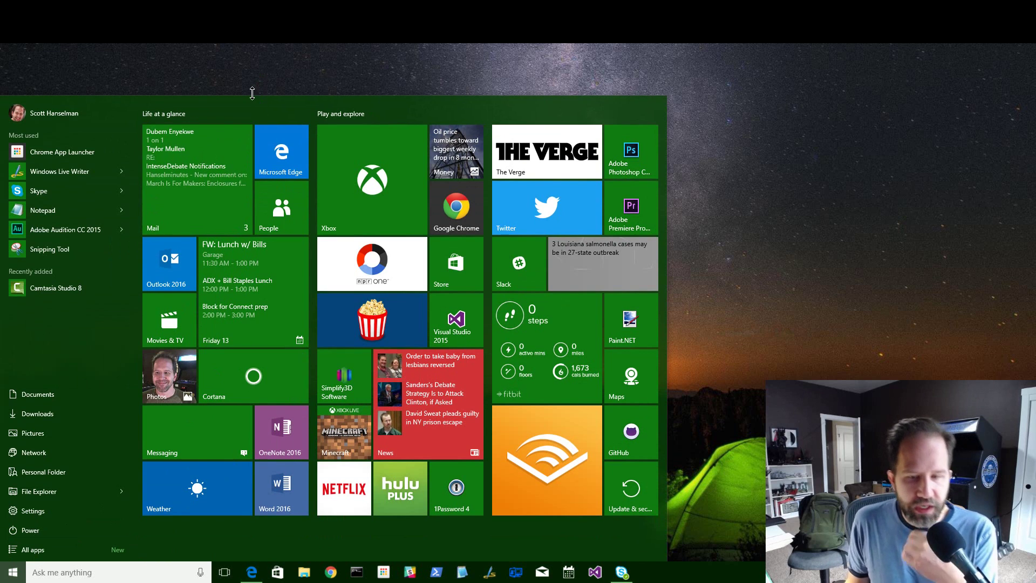
- Open the Messaging app and move it up-left into a smaller window
left_click_drag(249, 96, 245, 157)
left_click(225, 434)
left_click_drag(659, 200, 264, 88)
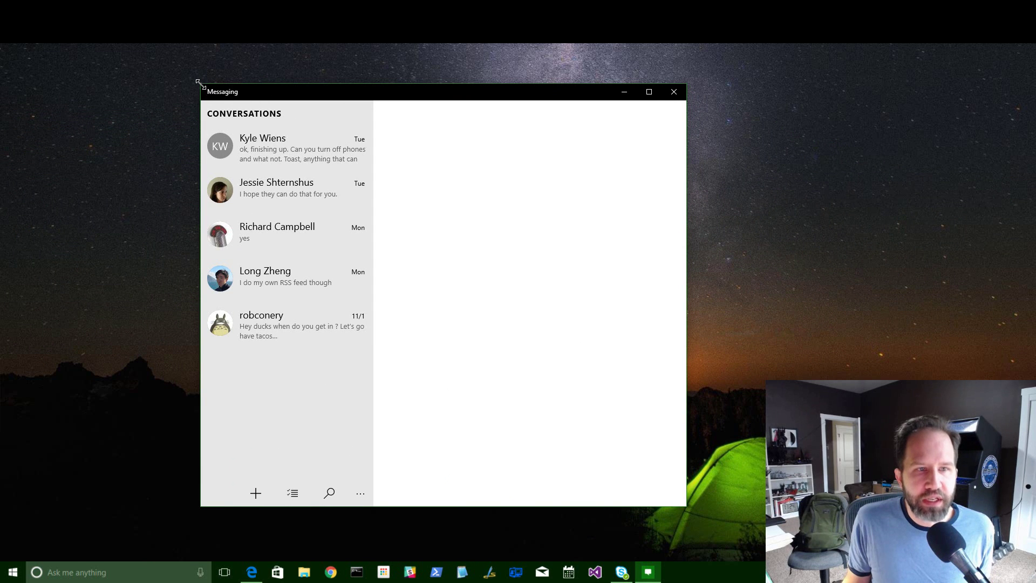
left_click_drag(202, 83, 148, 64)
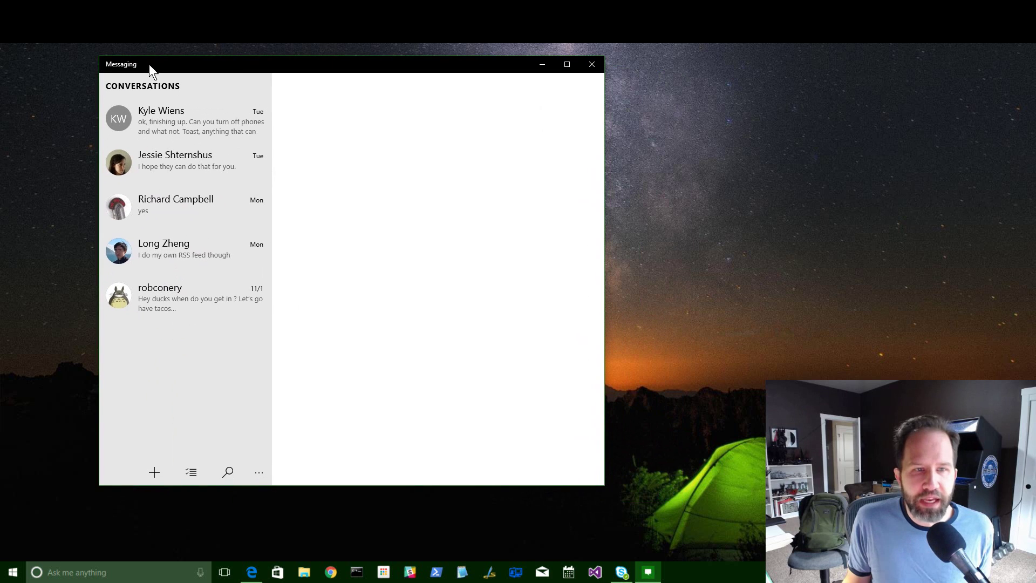
- Launch Skype video from Start search, skip the phone number setup, and close it
left_click(13, 573)
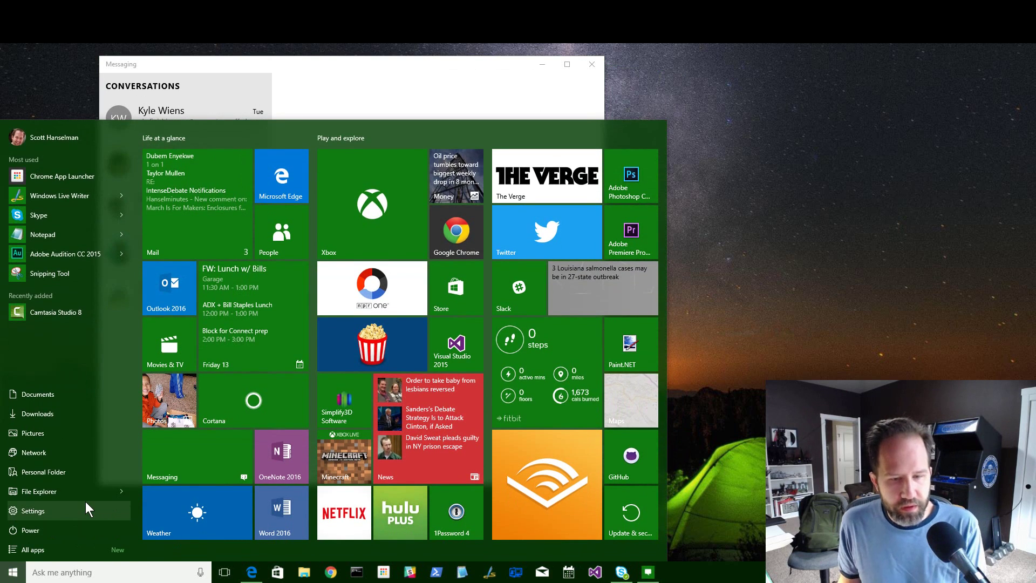
type("skype")
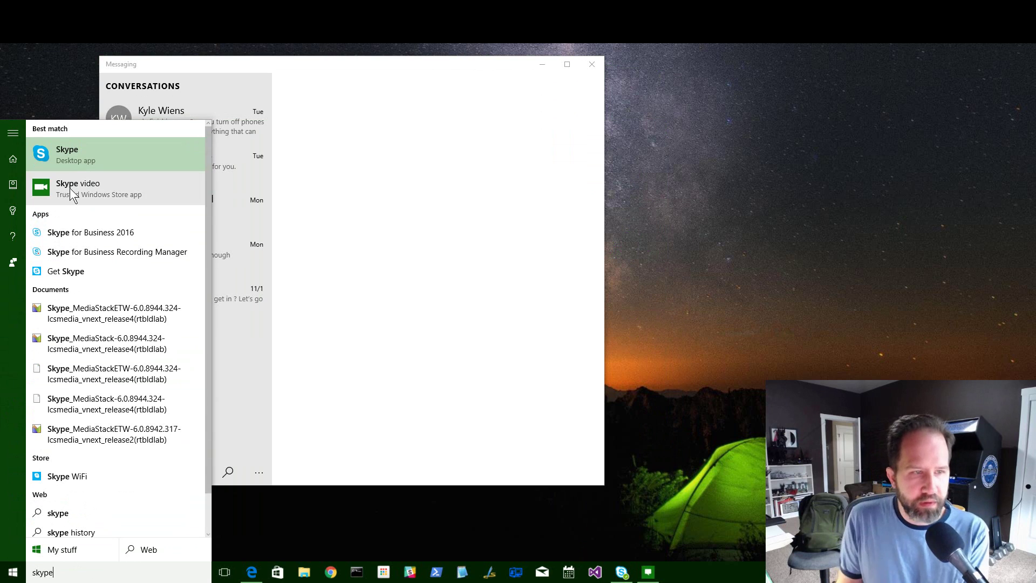
left_click(70, 188)
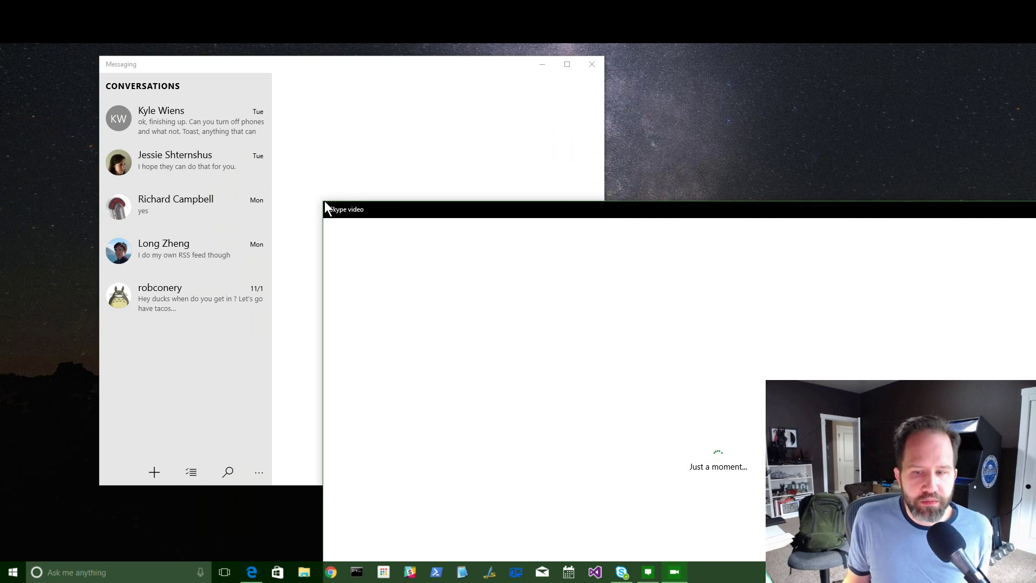
left_click_drag(325, 200, 481, 108)
left_click(501, 268)
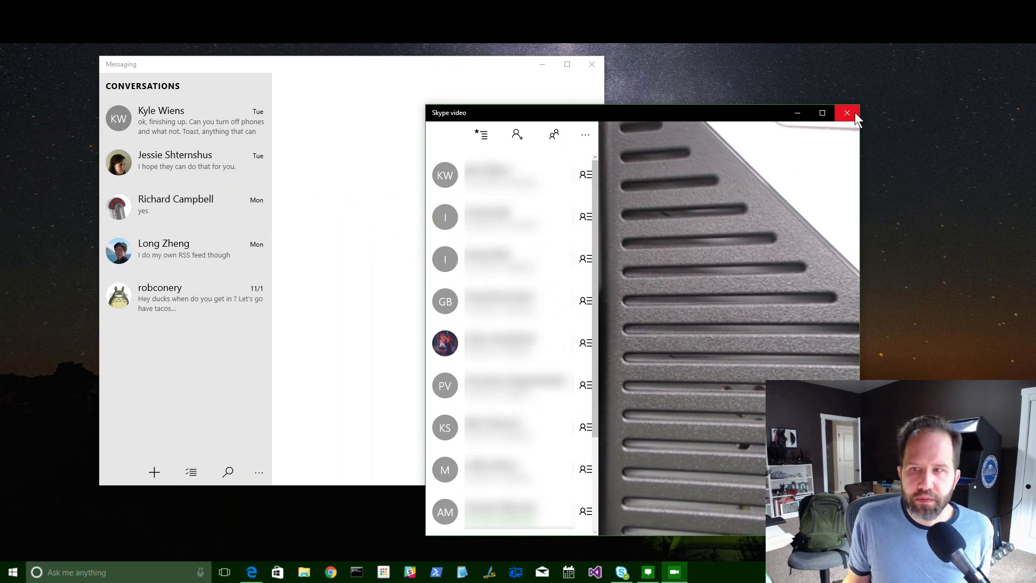
left_click(854, 112)
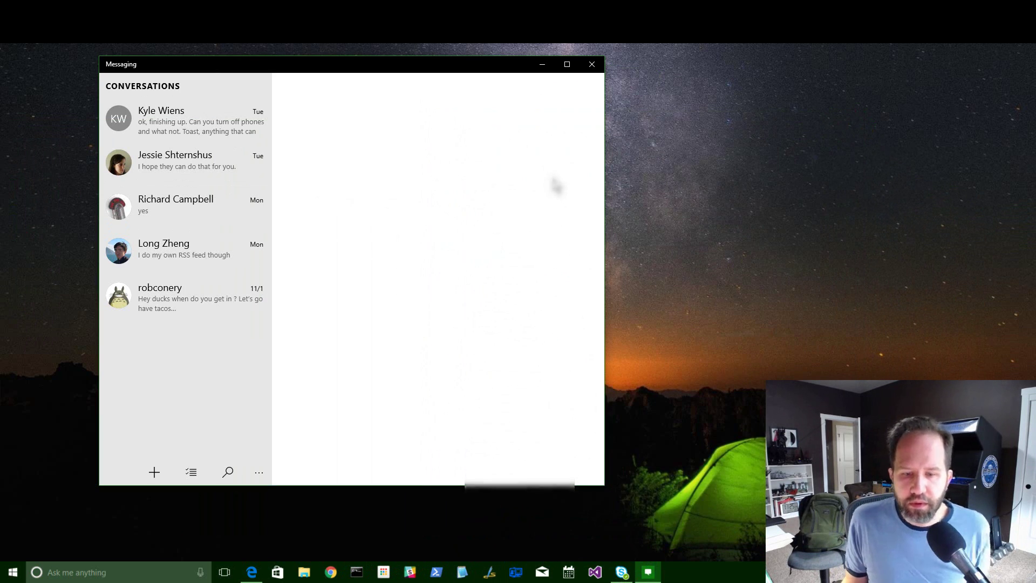
- Launch the Phone app via search and move it, narrower, to the right
key("super")
type("phone")
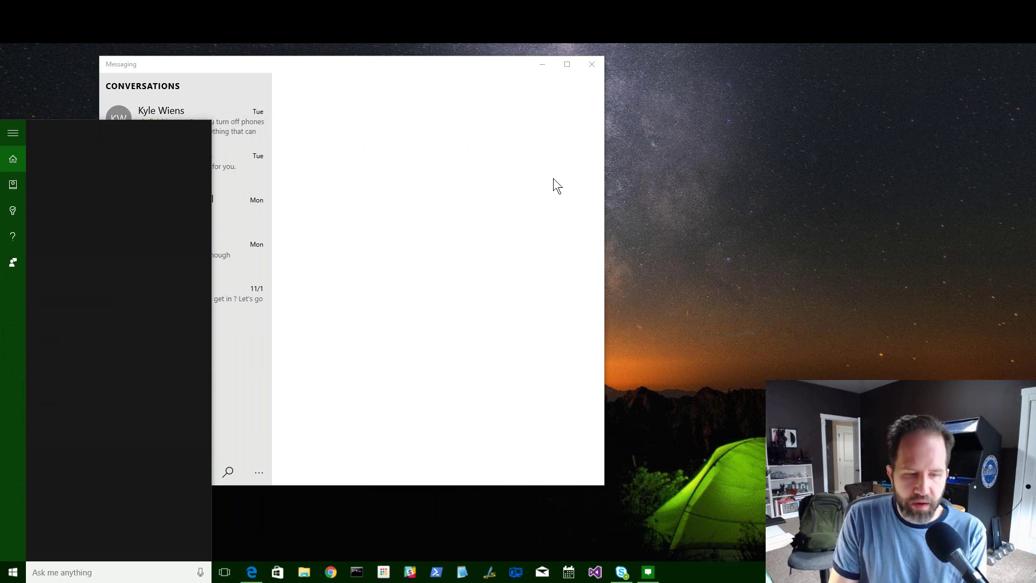
key("Return")
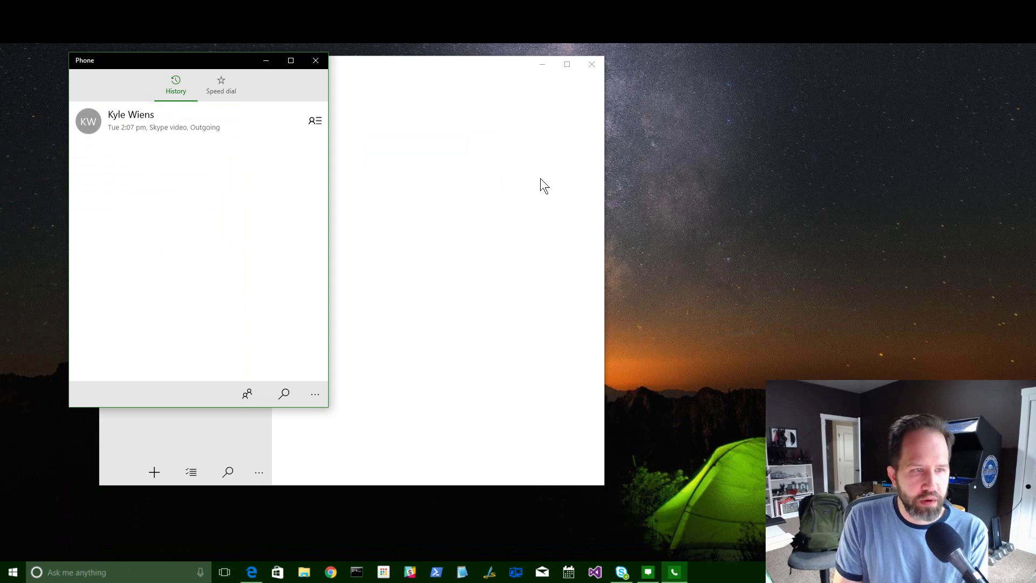
left_click_drag(202, 60, 645, 57)
left_click_drag(758, 53, 706, 64)
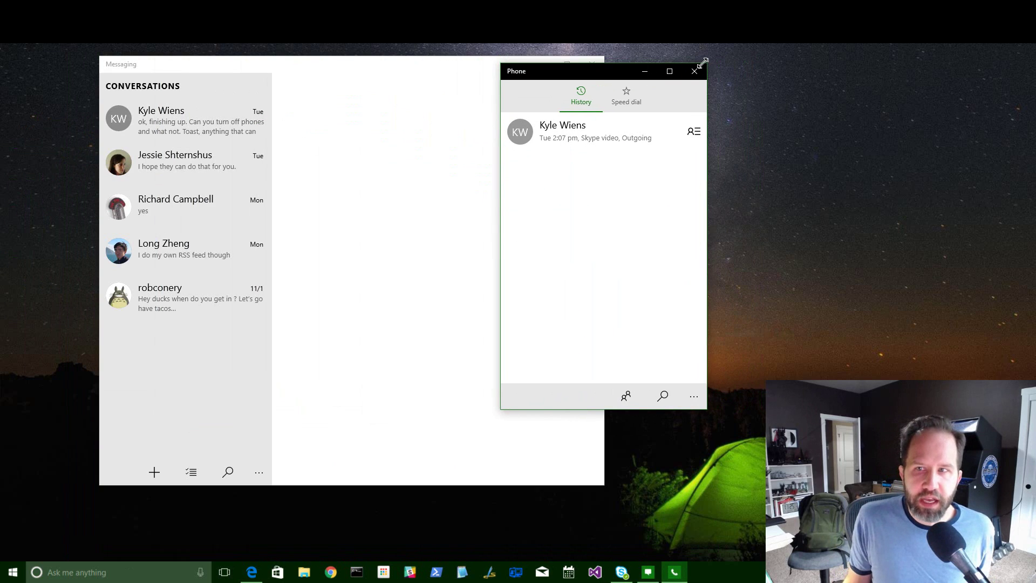
left_click_drag(597, 71, 655, 69)
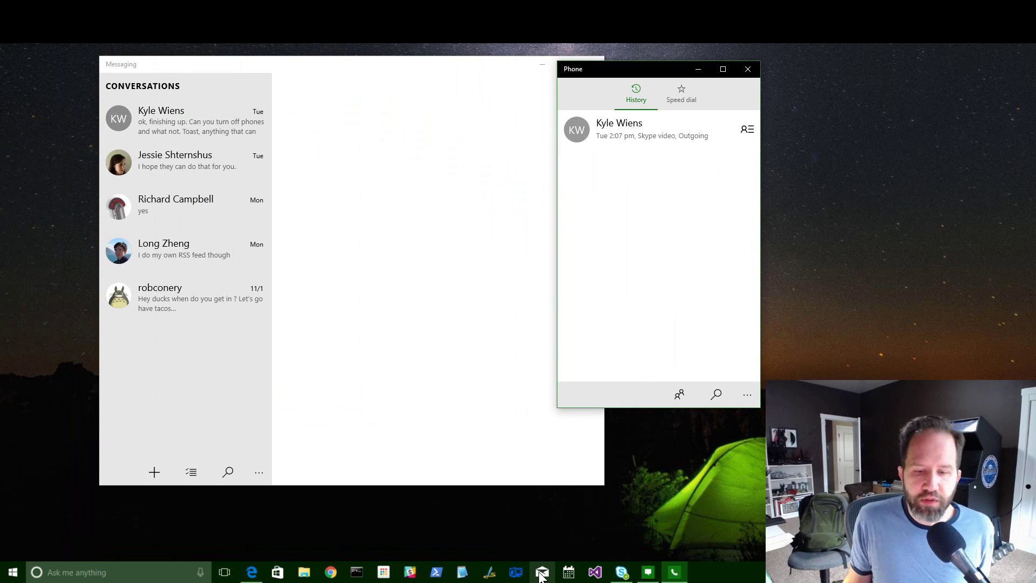
- Close Phone and Messaging, then show the Messaging tile's options in Start
left_click(747, 68)
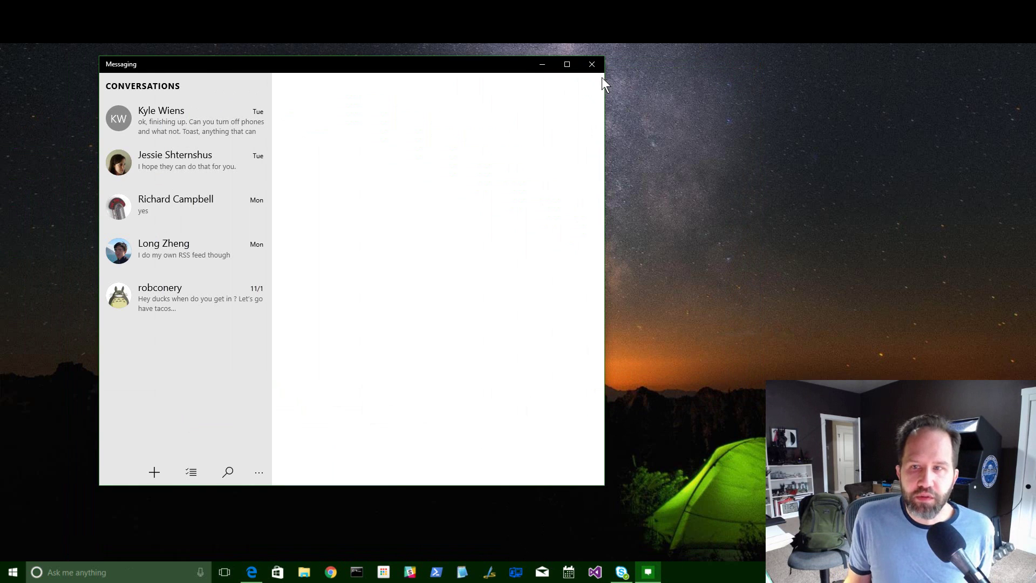
left_click(591, 64)
left_click(13, 572)
right_click(183, 464)
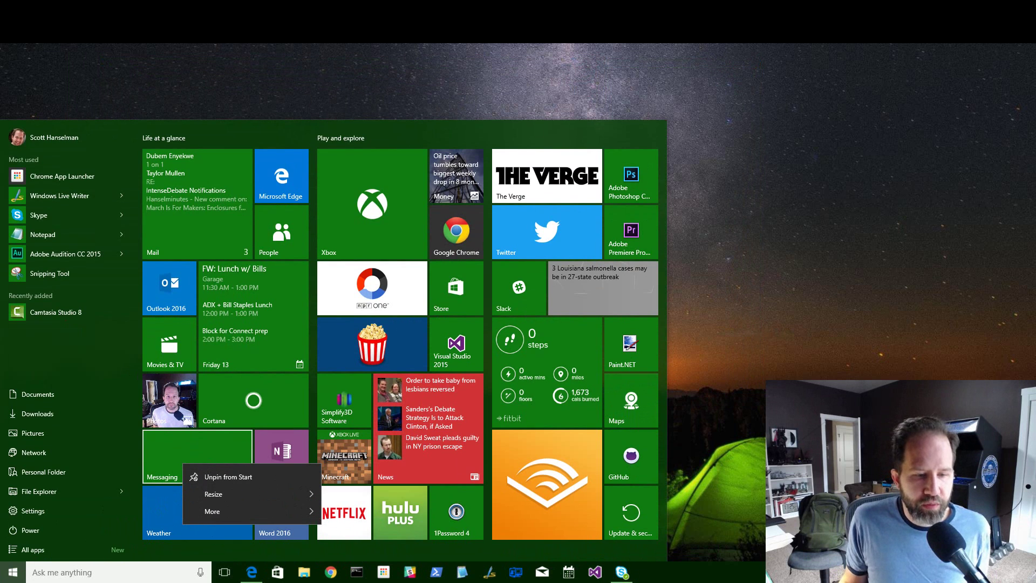
- Open Task Manager from the taskbar, centre it, sort by Memory, and select System and compressed memory
key("super")
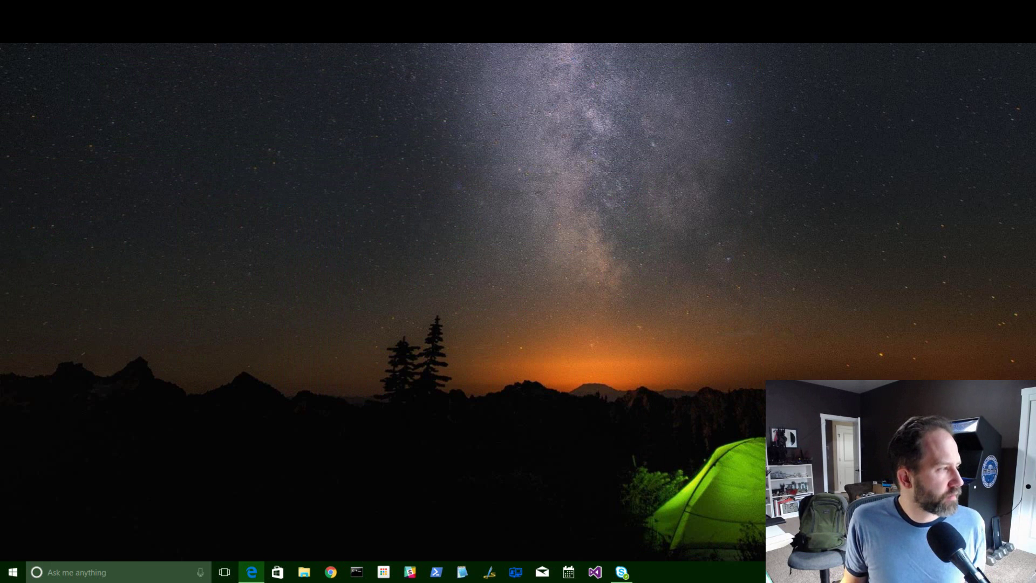
right_click(702, 575)
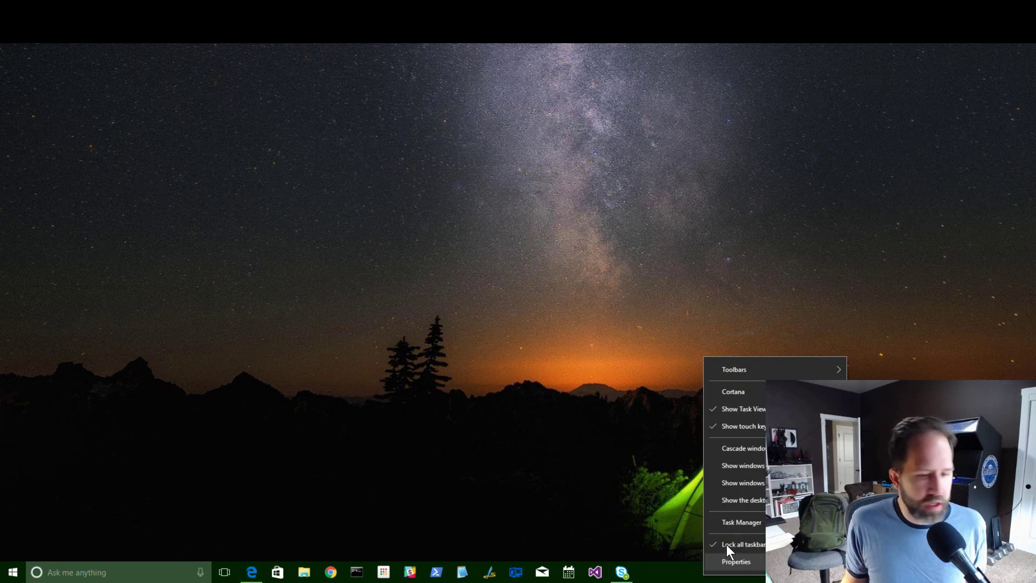
left_click(738, 527)
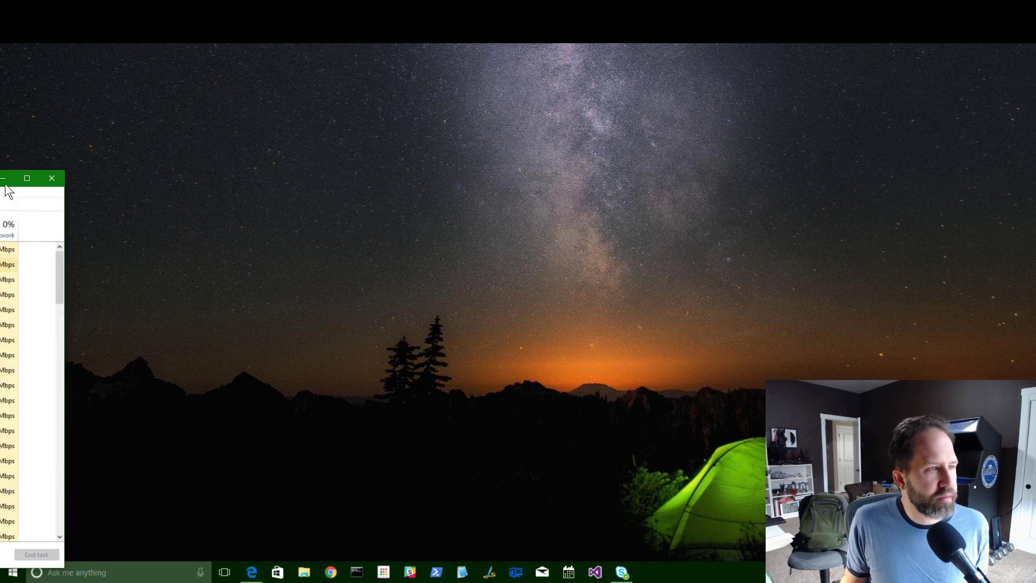
left_click_drag(85, 181, 480, 70)
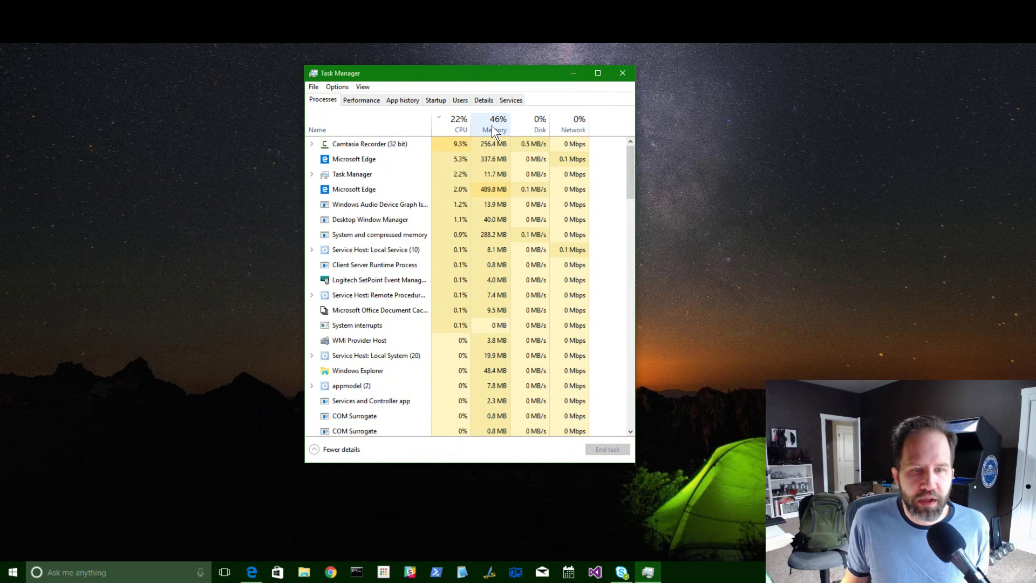
left_click(491, 126)
left_click(363, 176)
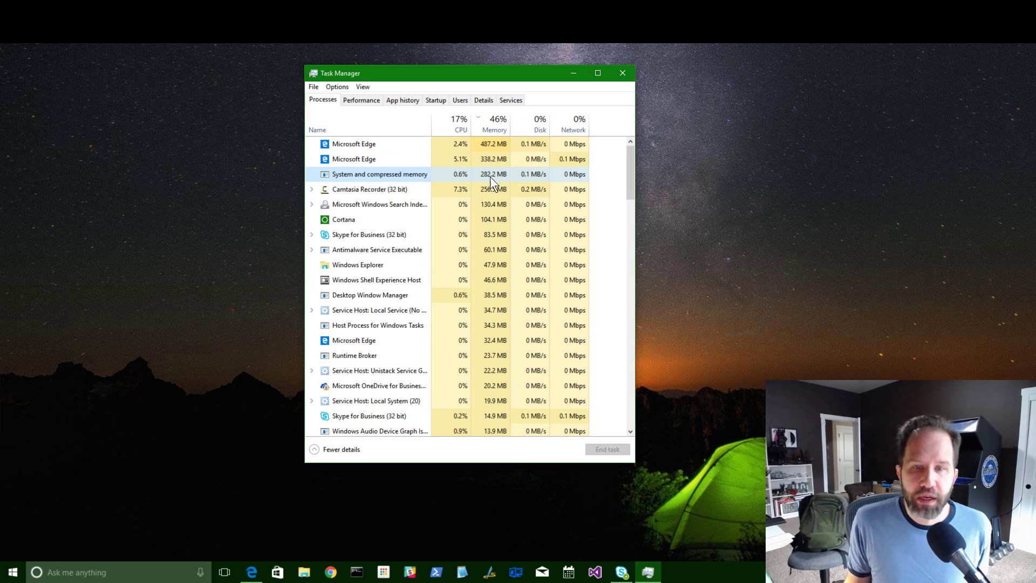
- Close Task Manager, briefly open Start, the desktop menu and Cortana, ending on the bare desktop
left_click(622, 73)
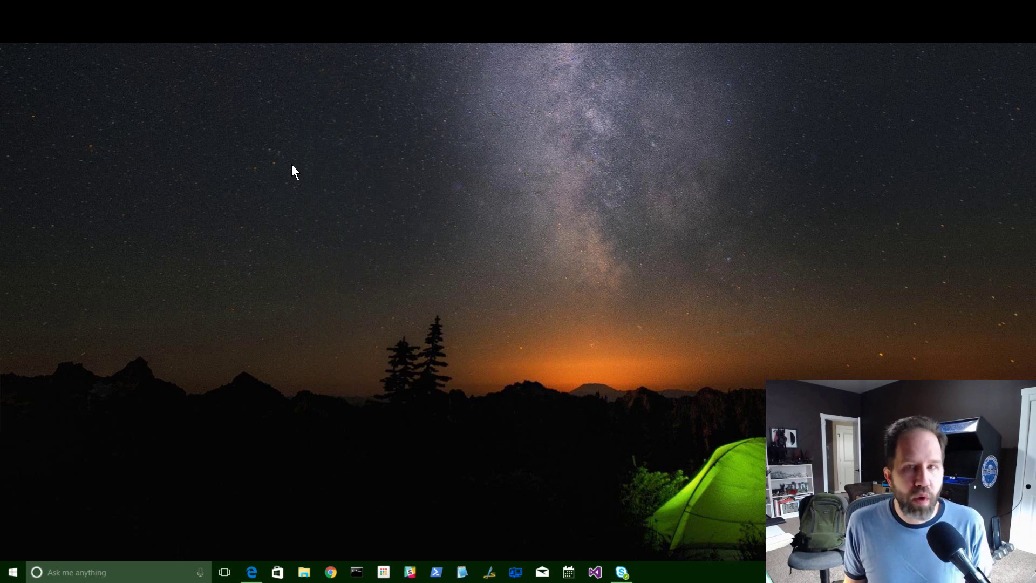
left_click(13, 572)
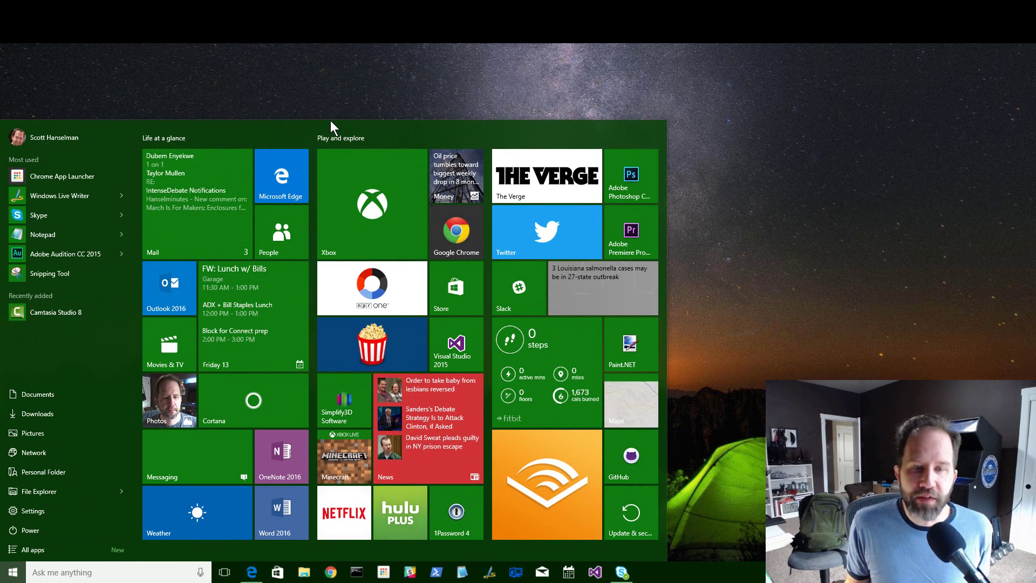
left_click(377, 93)
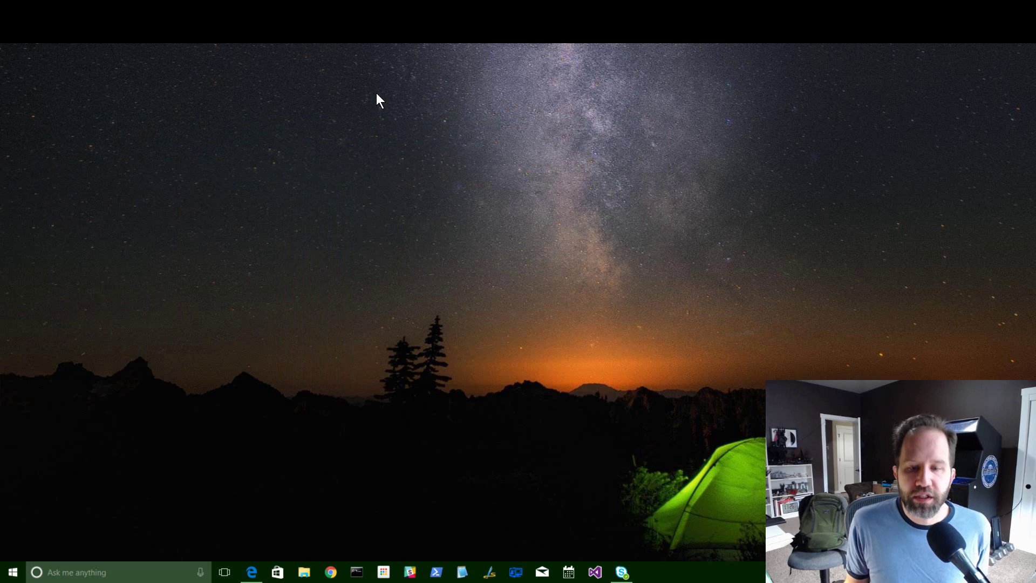
right_click(377, 93)
left_click(342, 106)
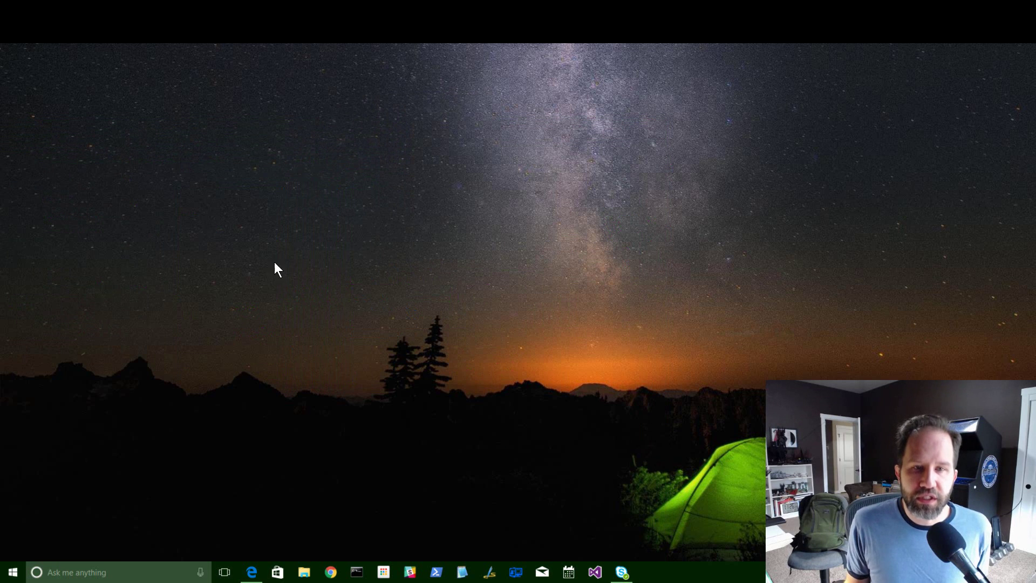
left_click(47, 571)
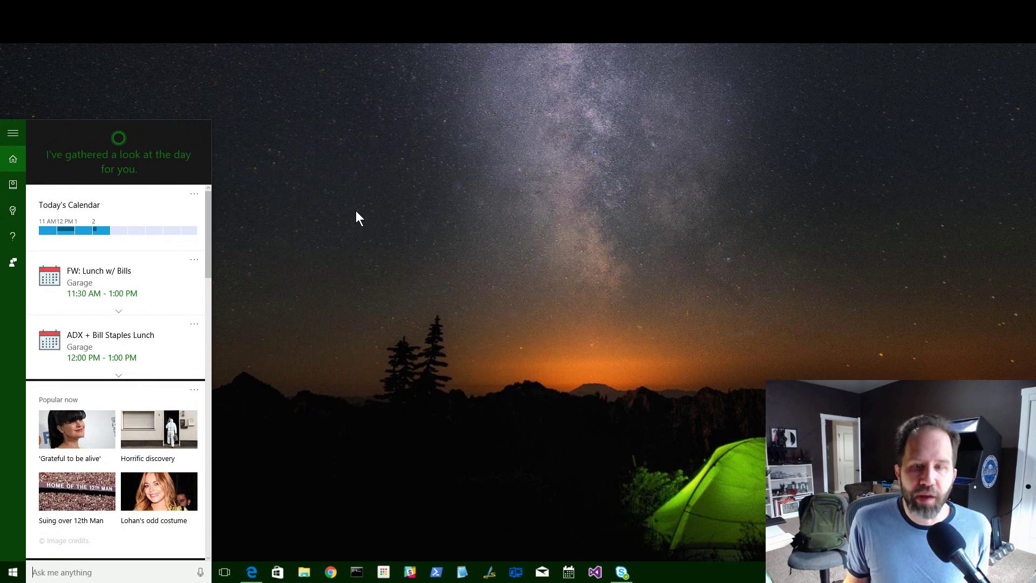
left_click(12, 573)
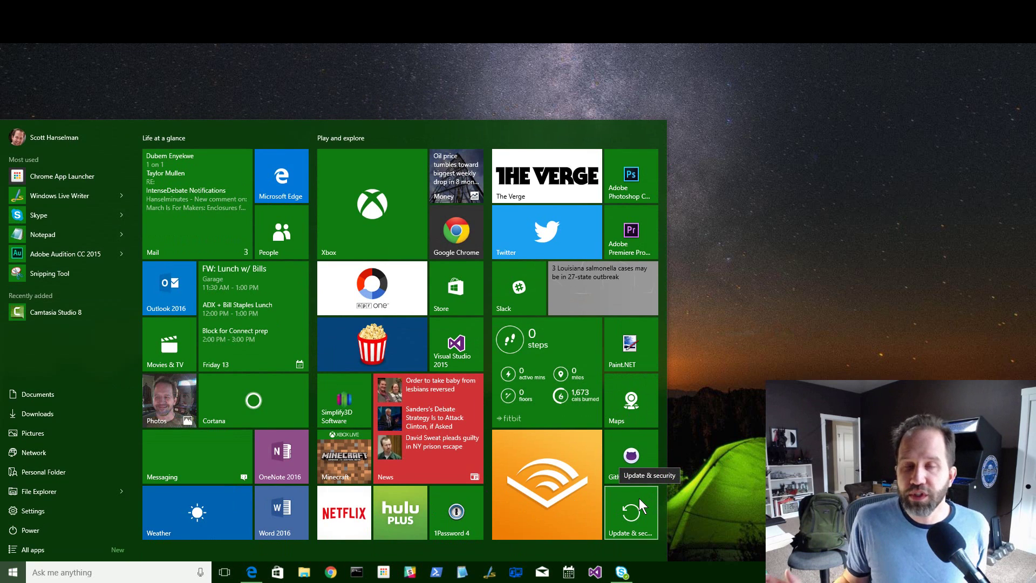
left_click(816, 326)
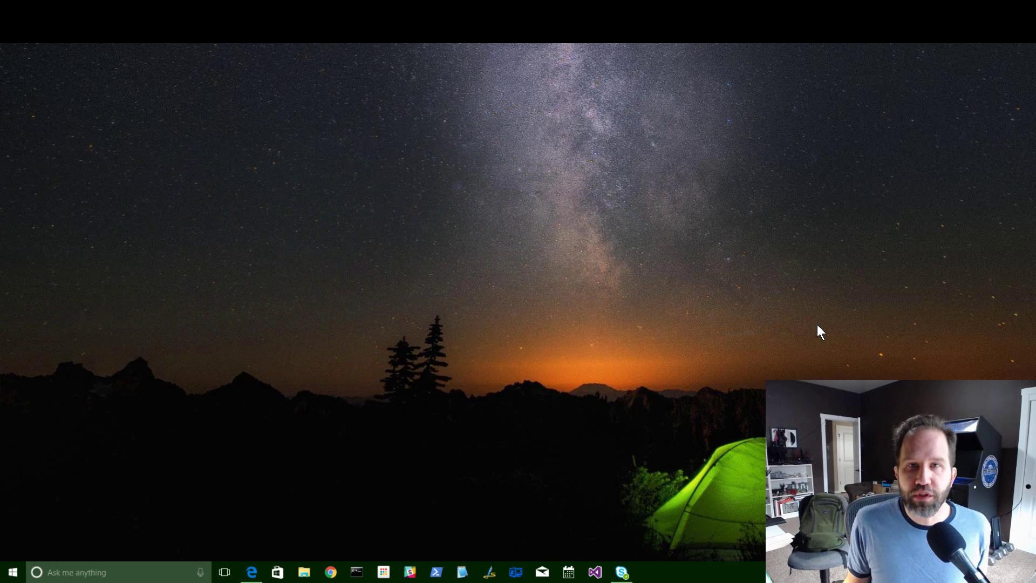